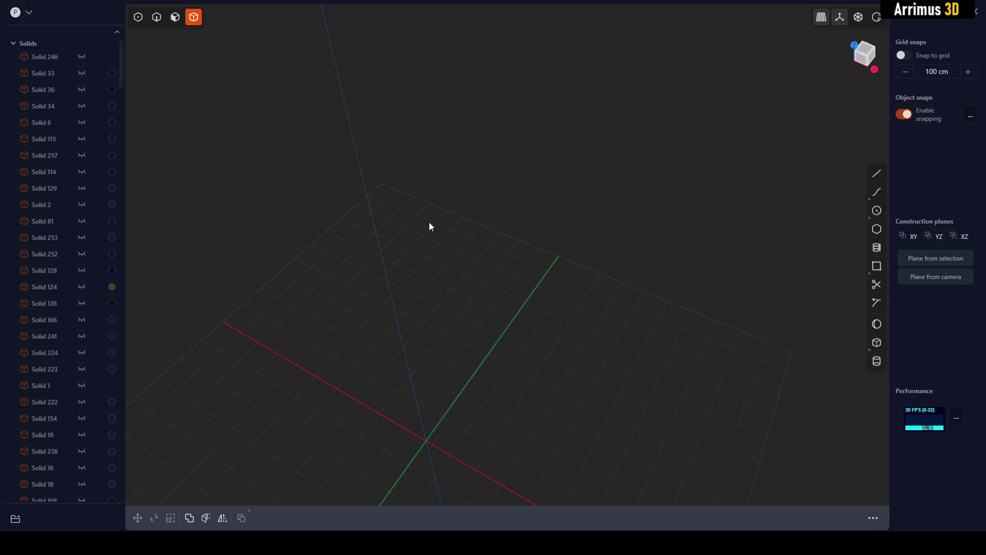
middle_click_drag(457, 229, 500, 174)
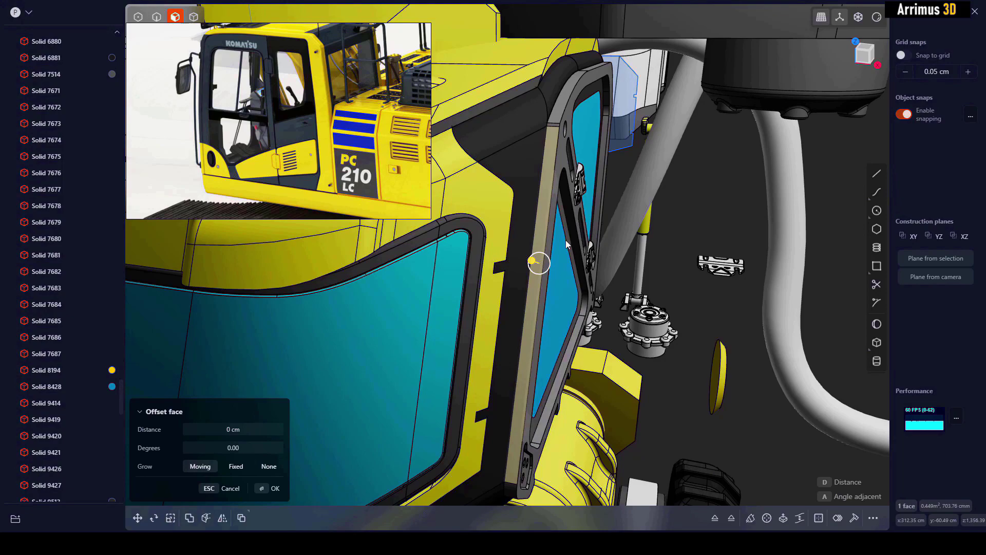
key("m")
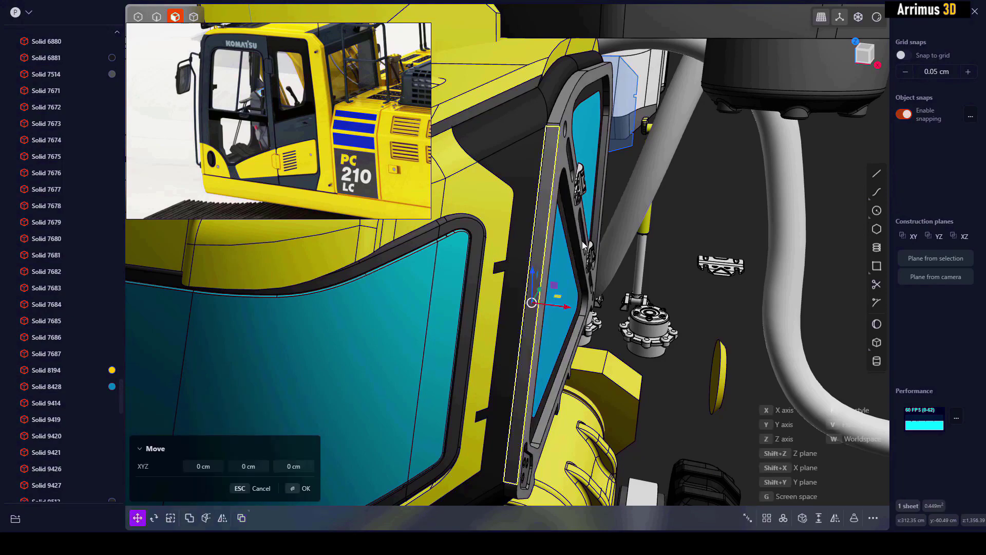
left_click_drag(582, 244, 599, 254)
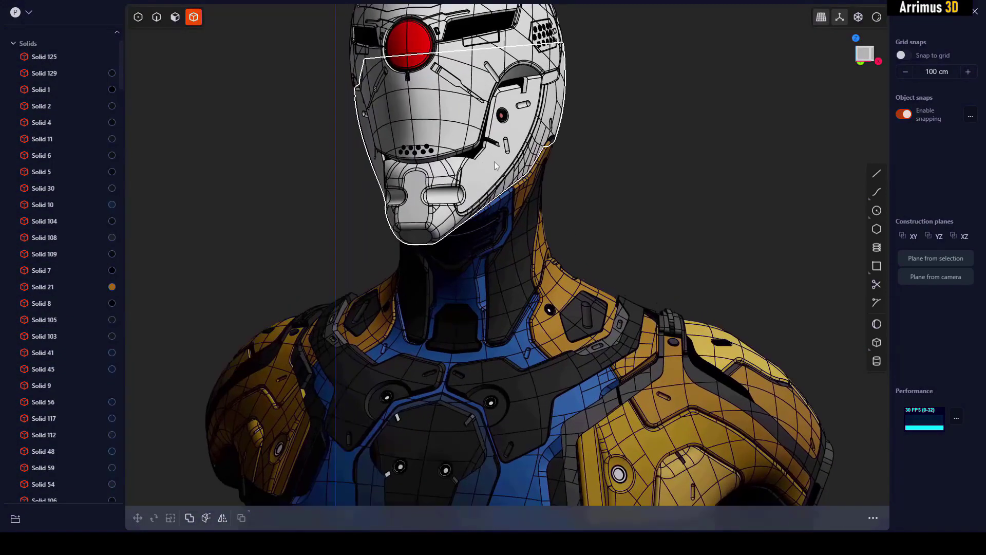
scroll(495, 163, "up", 4)
middle_click_drag(496, 164, 493, 265)
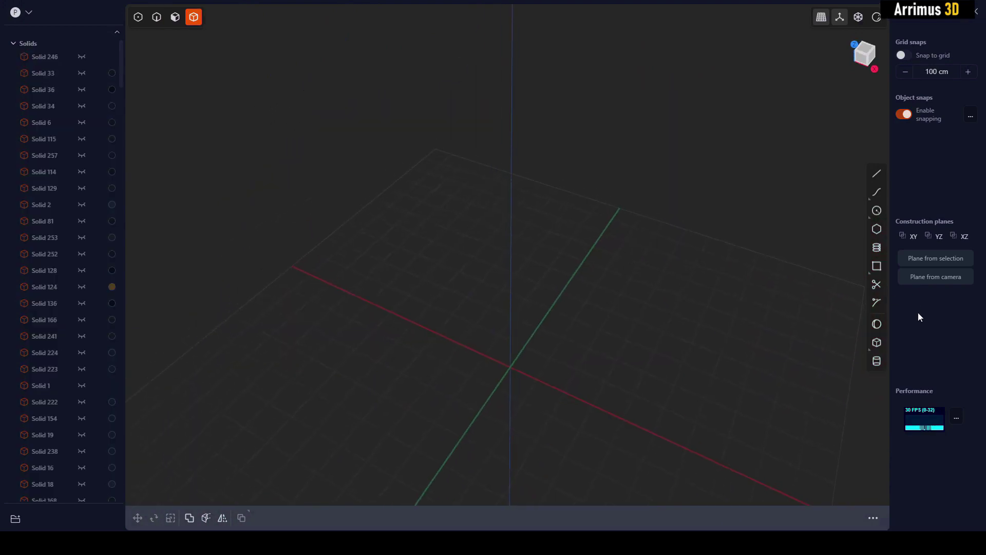
Step: Create a box from the origin, about 432 cm wide, 564 cm long and 339 cm high
left_click(877, 344)
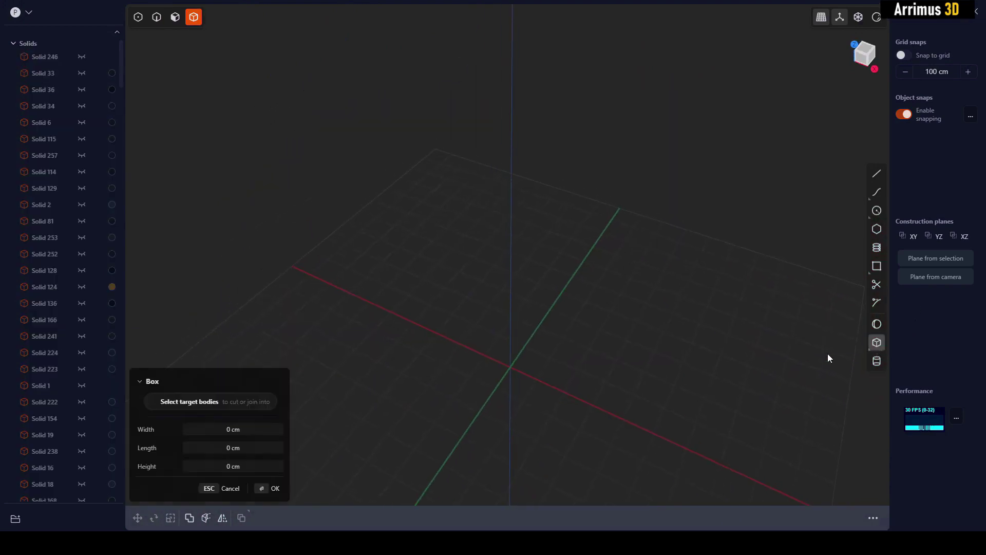
left_click(510, 362)
left_click(648, 282)
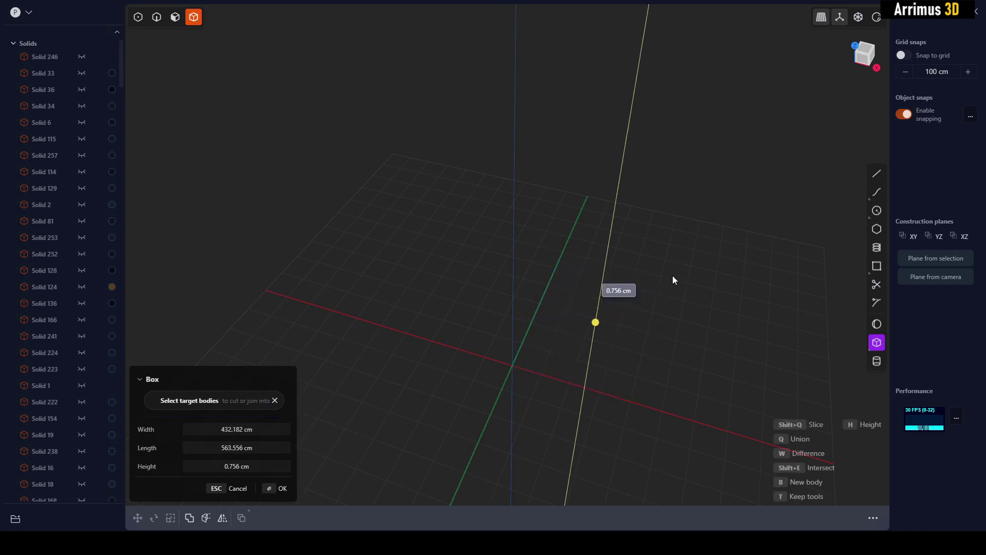
left_click(674, 195)
middle_click_drag(739, 290, 694, 226)
scroll(694, 226, "up", 2)
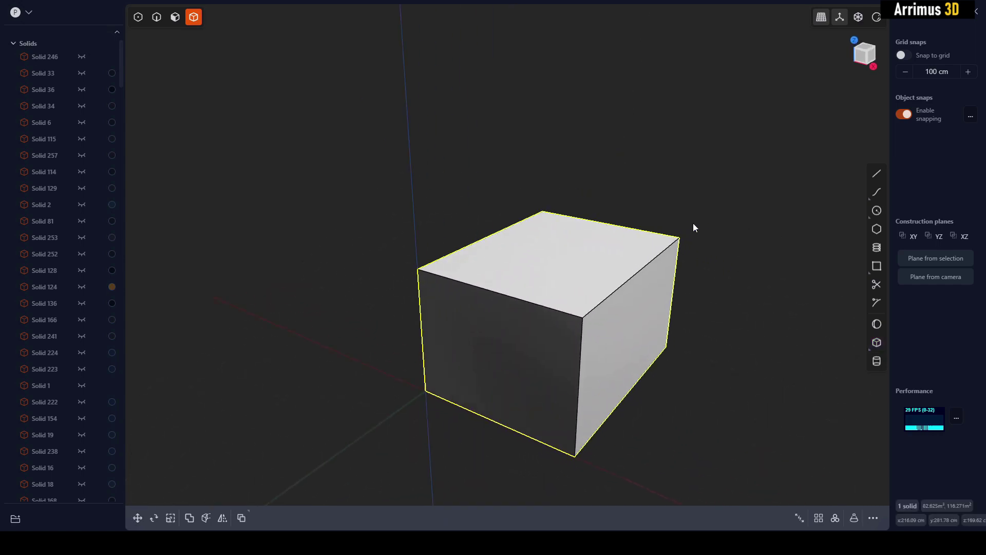
Step: Fillet the box's upper front edge with a large conic radius
key("2")
left_click(529, 295)
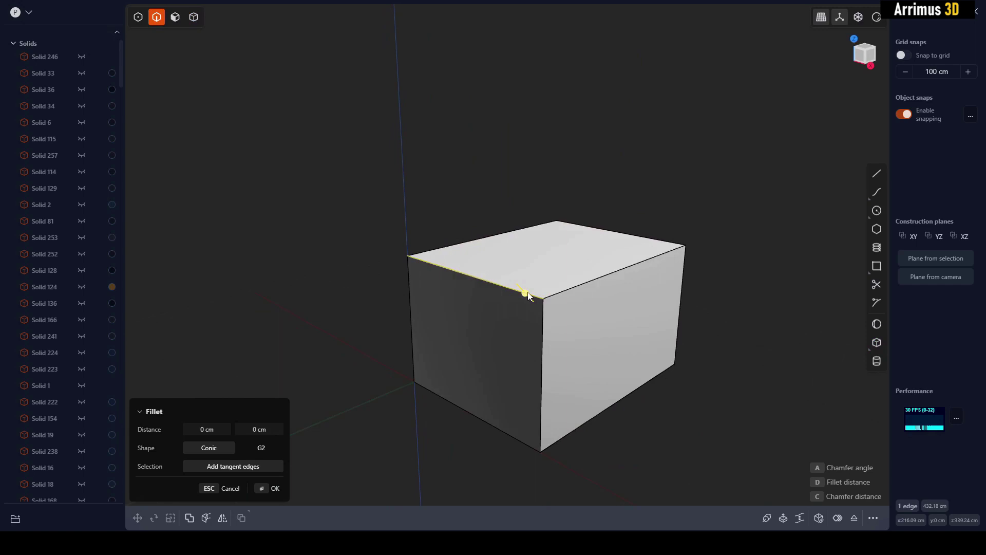
scroll(529, 296, "up", 2)
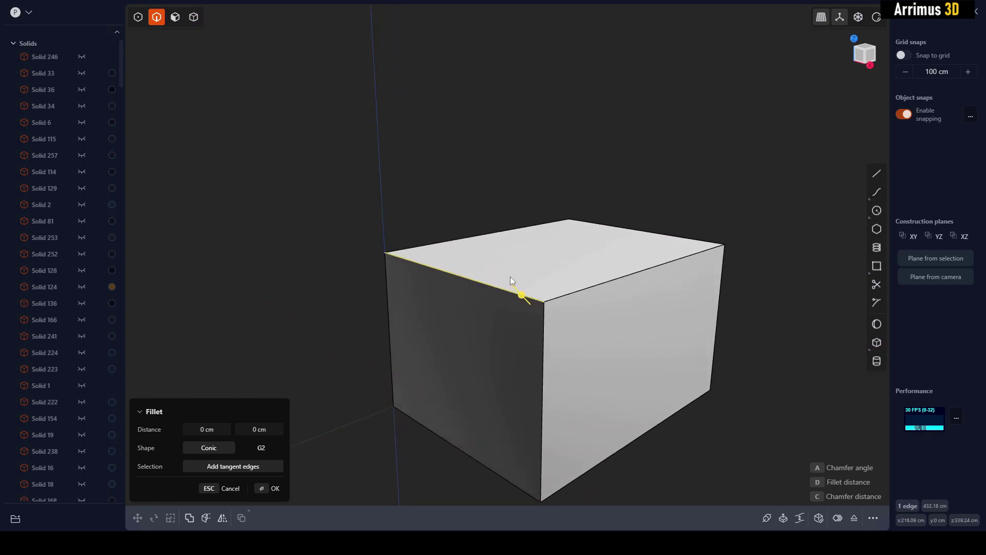
middle_click_drag(618, 271, 578, 248, "shift")
key("d")
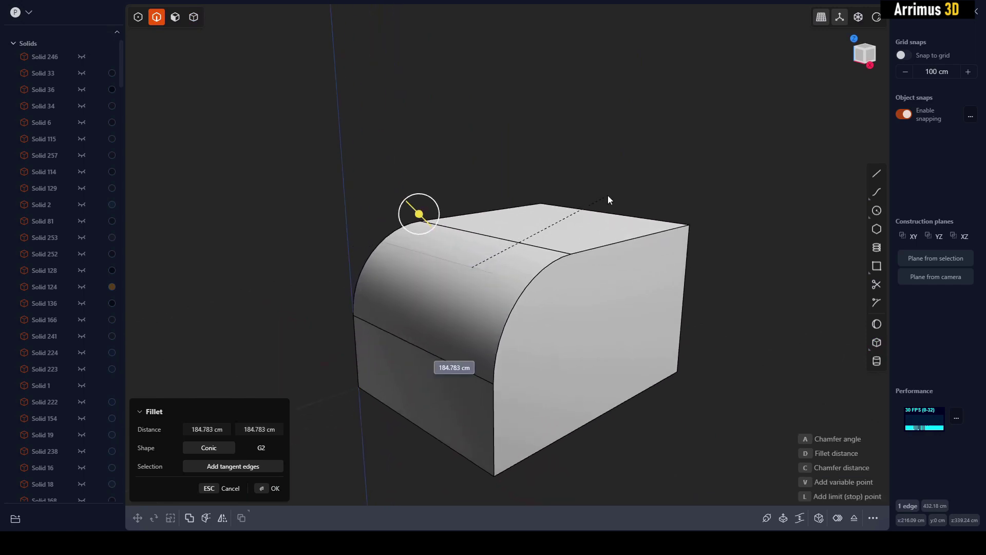
left_click(624, 191)
Step: Fillet the two long upper side edges of the box together by about 105 cm
left_click(615, 244)
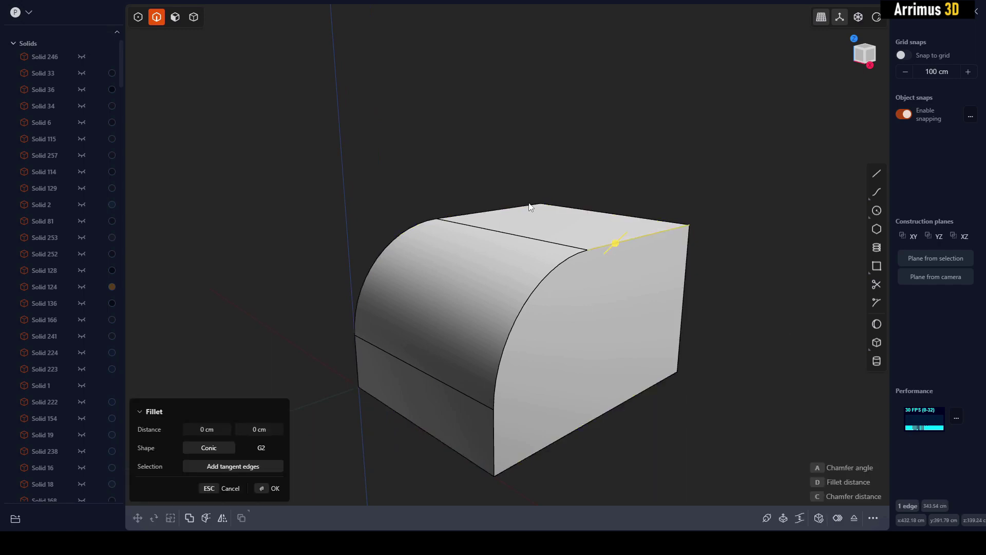
left_click(526, 205)
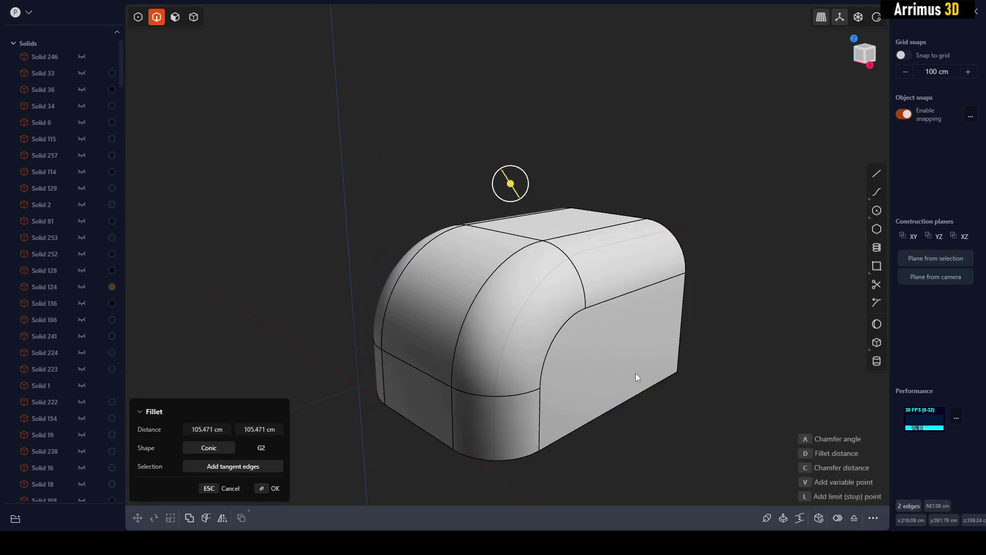
middle_click_drag(636, 373, 624, 302)
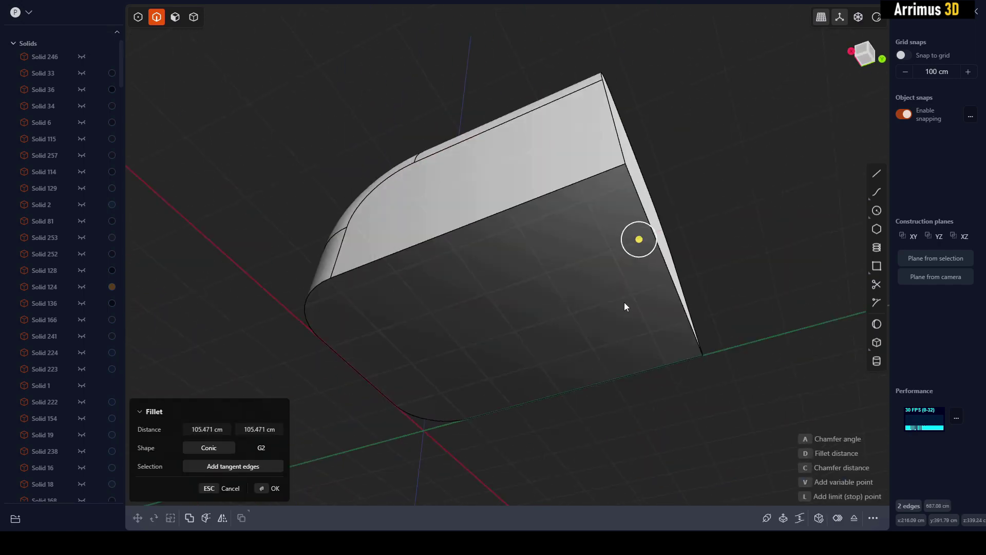
right_click(624, 302)
Step: Fillet the box's bottom edge loop to 40 cm and round the edges around its rear face
left_click(608, 172)
key("b")
middle_click_drag(608, 173, 589, 199)
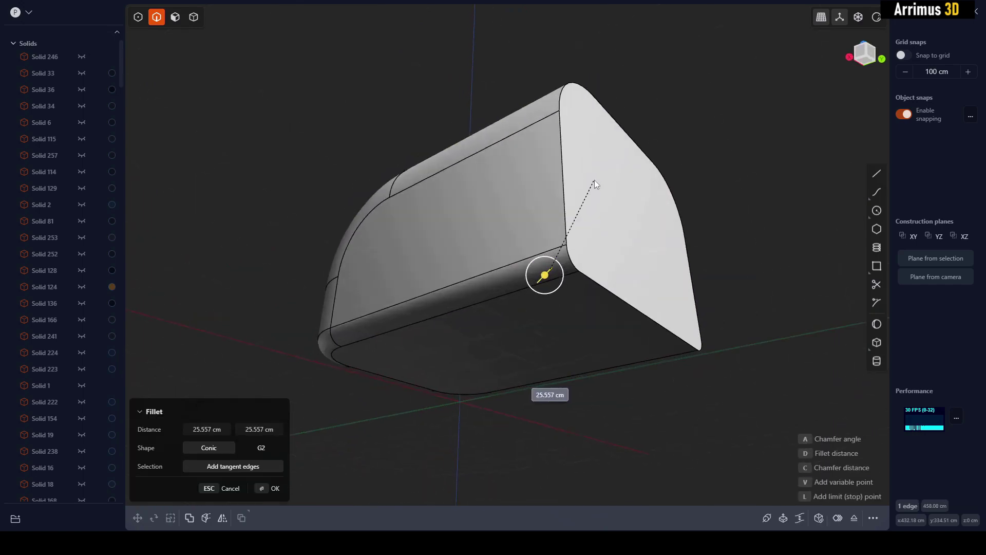
left_click(575, 248)
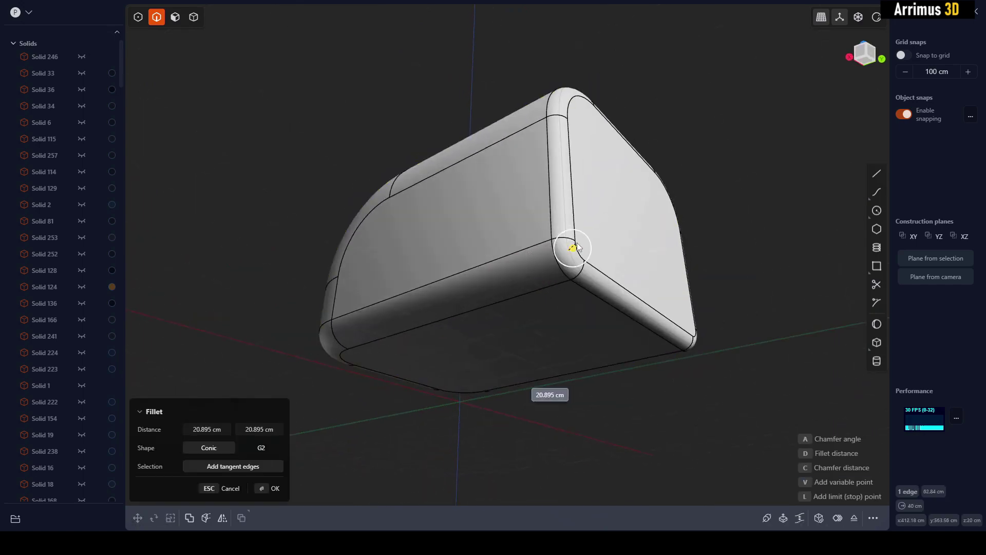
key("Return")
Step: Delete the whole rounded box solid from the scene
middle_click_drag(584, 210, 739, 277)
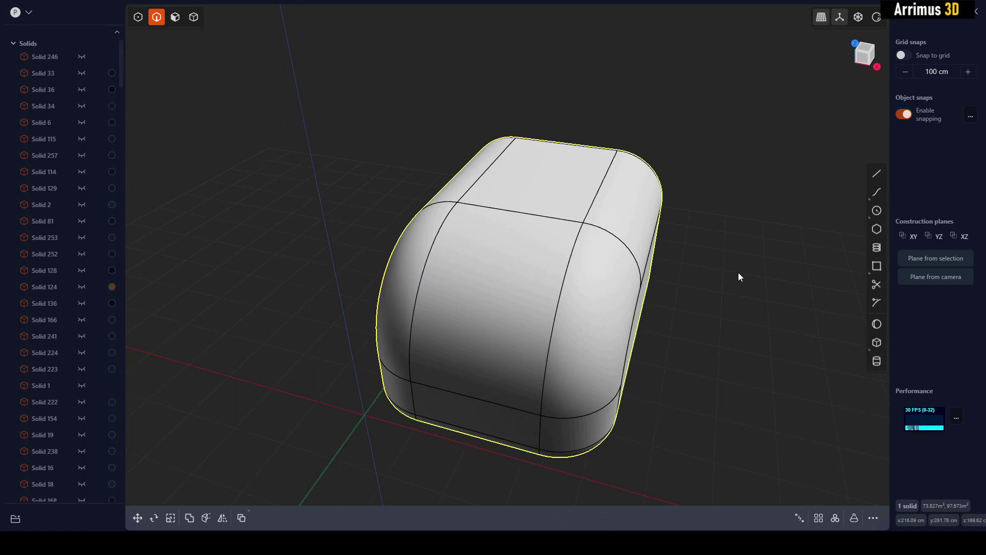
mouse_move(707, 226)
middle_mouse_down()
mouse_move(649, 203)
mouse_move(689, 223)
middle_mouse_up()
left_click(725, 209)
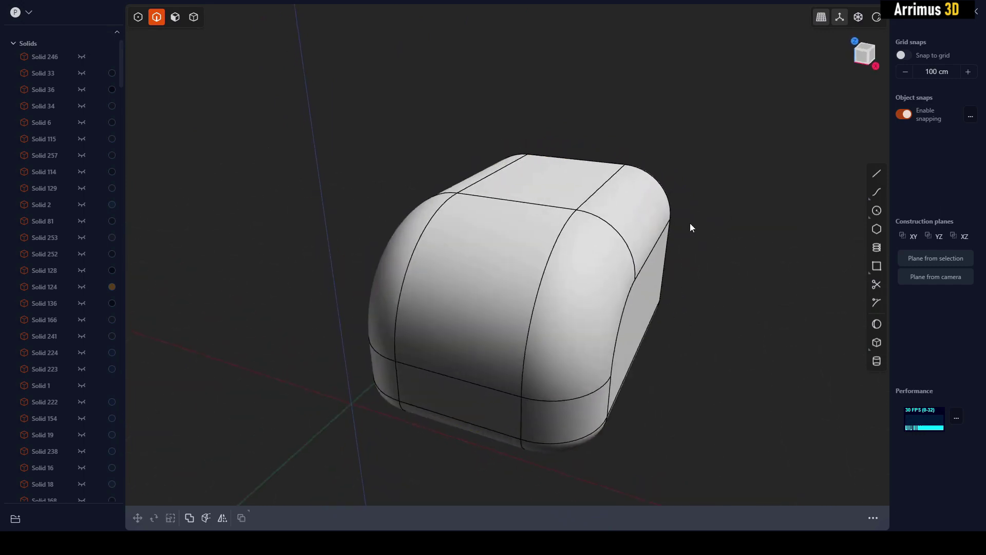
key("4")
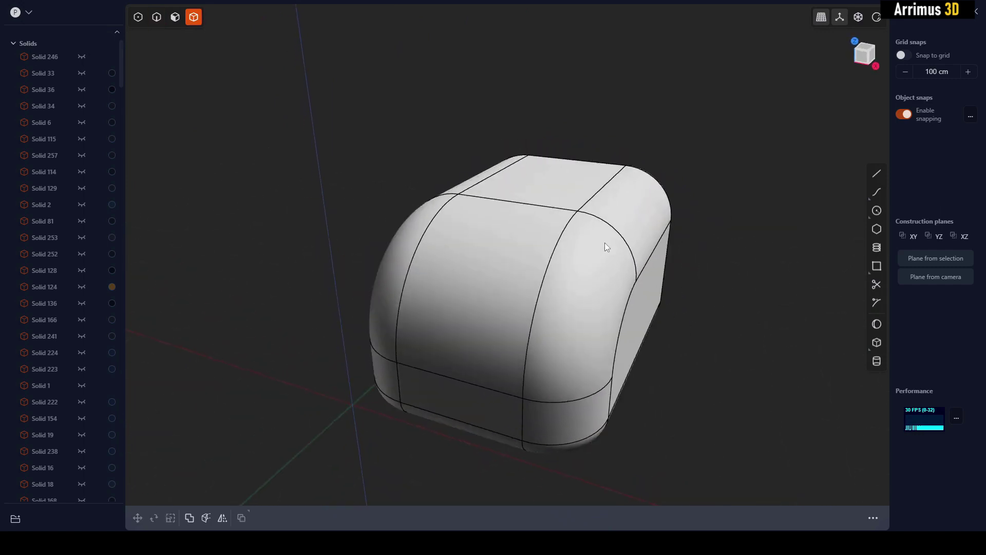
middle_click_drag(605, 242, 636, 220)
left_click(605, 249)
key("Delete")
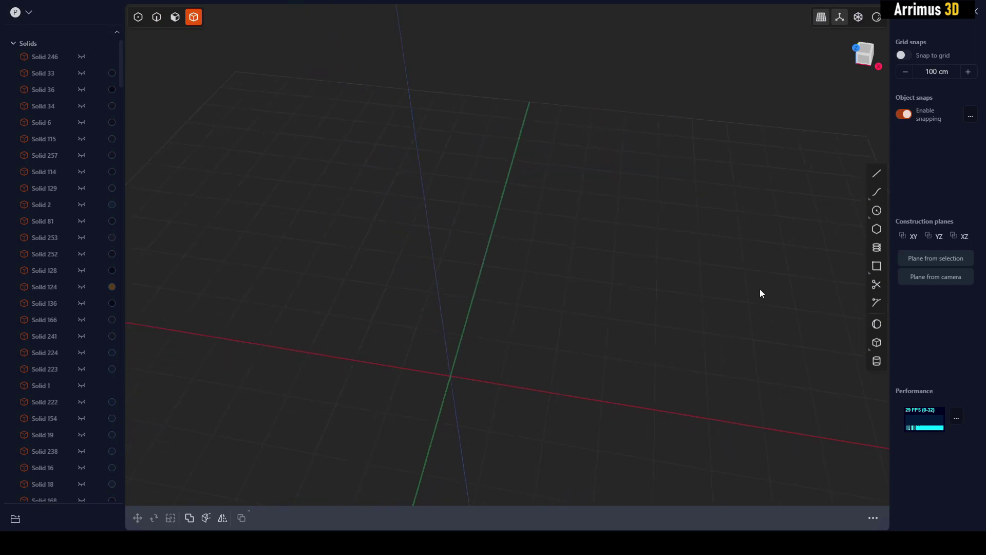
Step: Create a sphere centered on the origin with a radius of about 434 cm
left_click(876, 324)
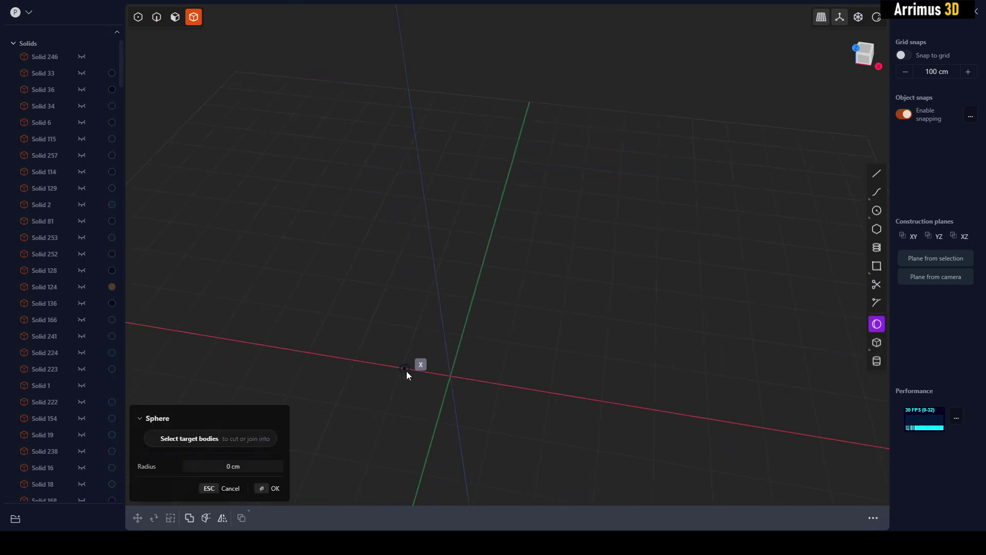
left_click(451, 376)
left_click(554, 242)
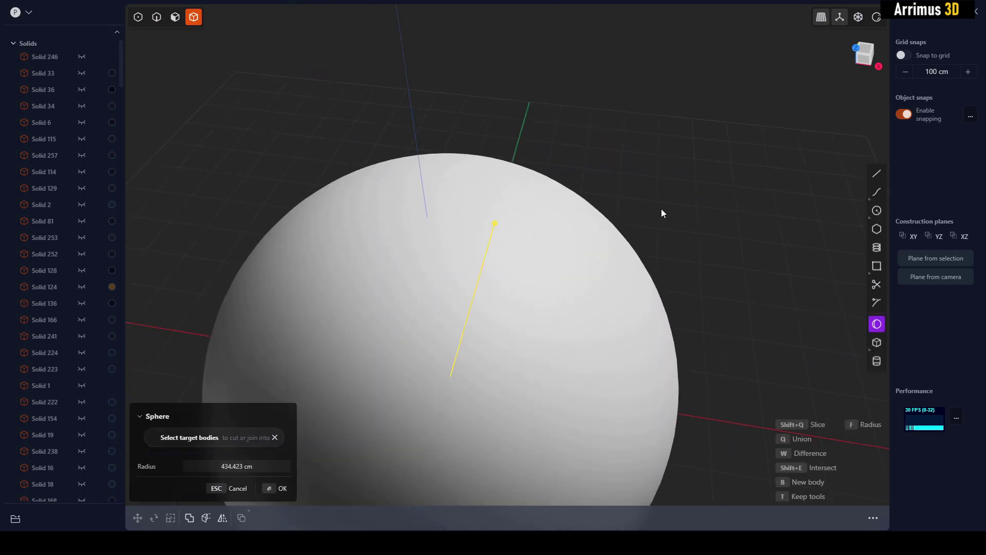
right_click(704, 222)
middle_click_drag(716, 210, 723, 170, "shift")
middle_click_drag(739, 260, 742, 237)
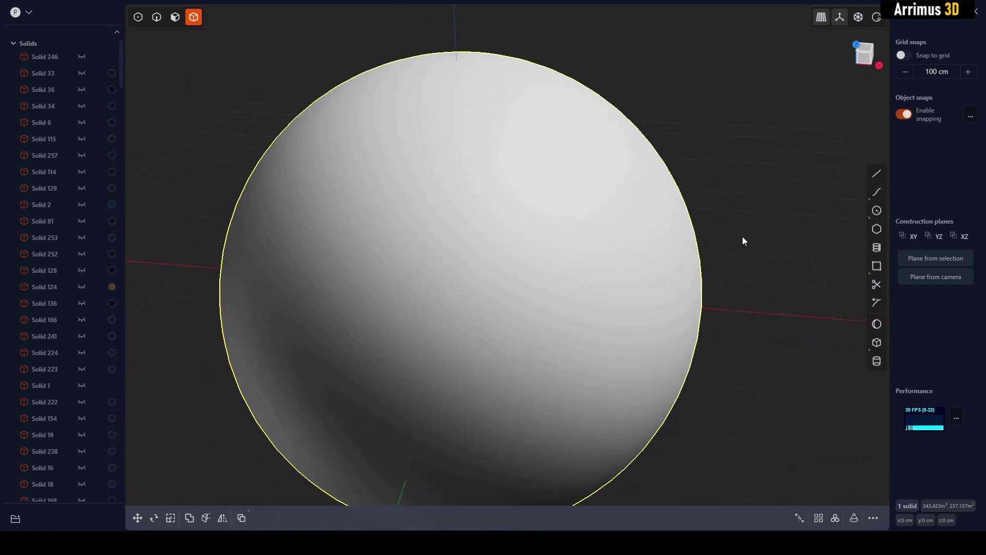
Step: Create a cylinder with a radius of about 53 cm standing outward on the sphere's upper surface
left_click(877, 361)
left_click(560, 266)
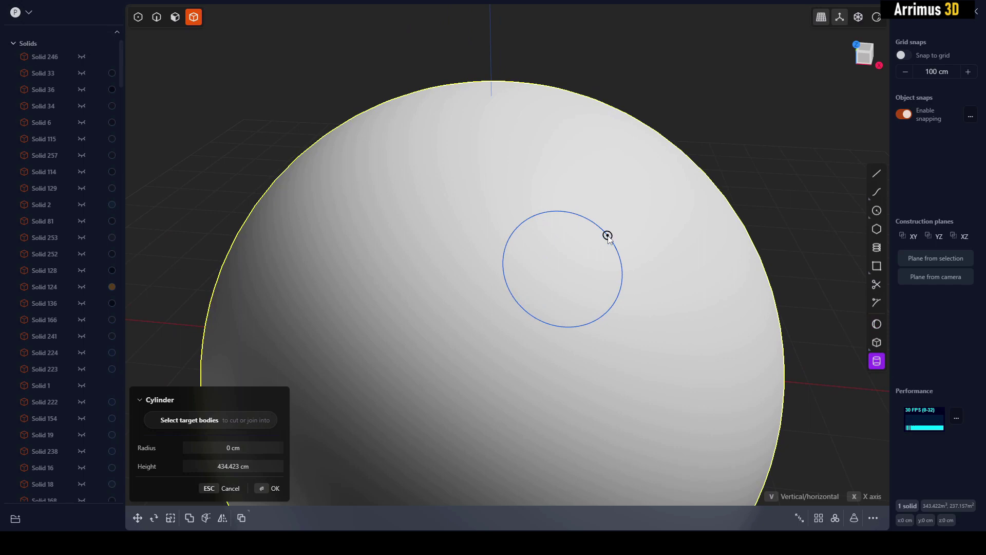
left_click(612, 226)
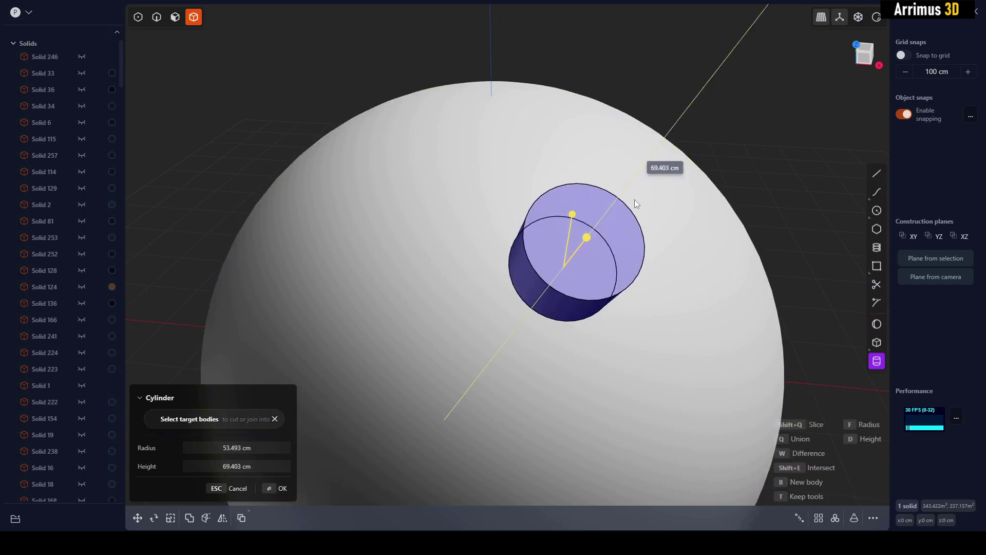
right_click(672, 198)
middle_click_drag(671, 226, 748, 170)
Step: Rotate the cylinder about 45 degrees in screen space so it tilts away from the sphere's surface normal
left_click(747, 170)
middle_click_drag(662, 202, 657, 187)
left_click(657, 186)
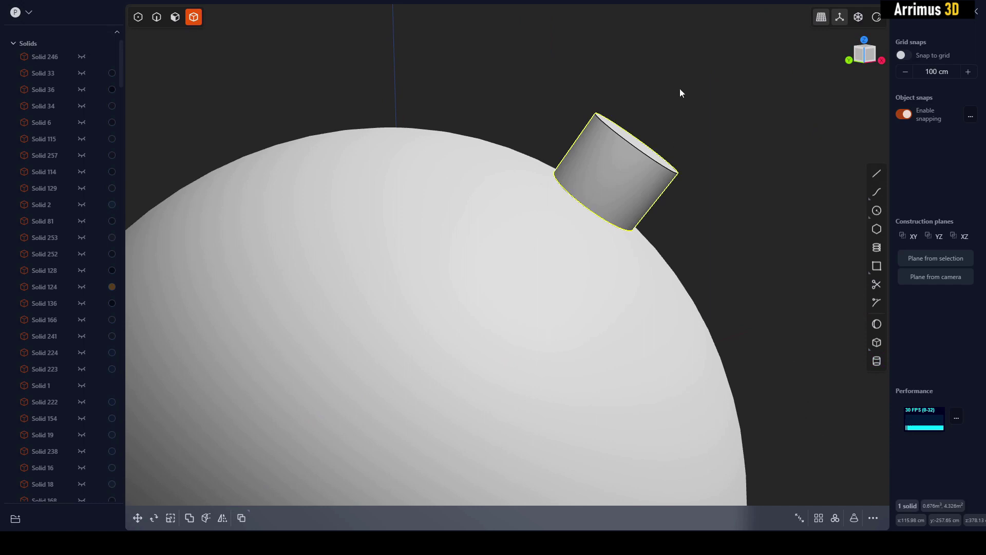
key("r")
key("s")
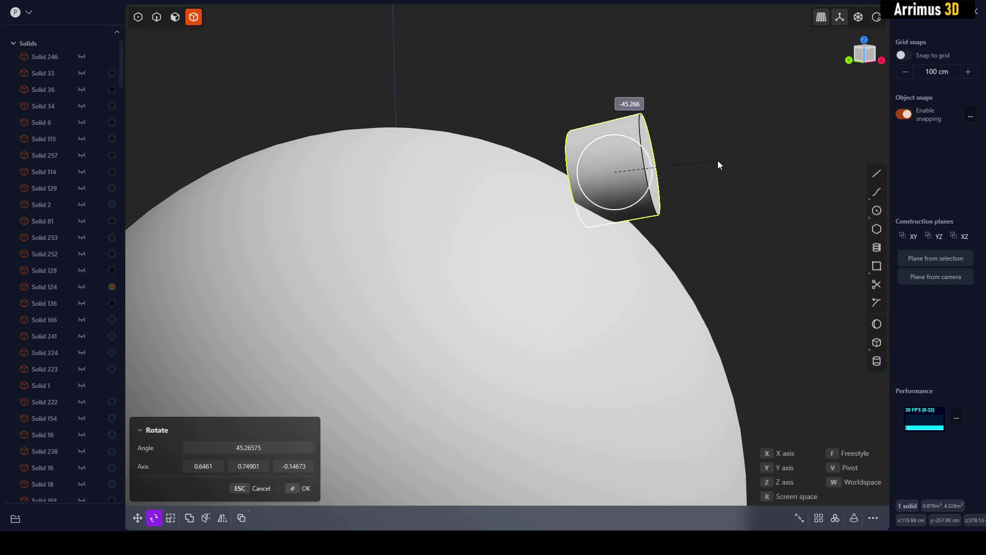
left_click(718, 161)
right_click(723, 137)
Step: Move the tilted cylinder in screen space so that it sinks partly into the sphere
scroll(668, 144, "up", 3)
middle_click_drag(633, 151, 656, 140, "shift")
key("g")
key("g")
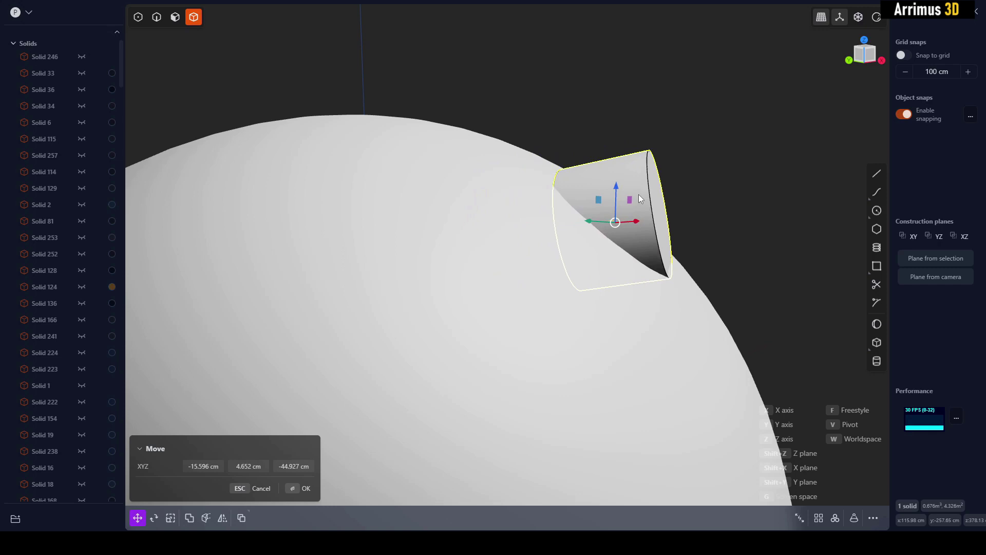
left_click(623, 205)
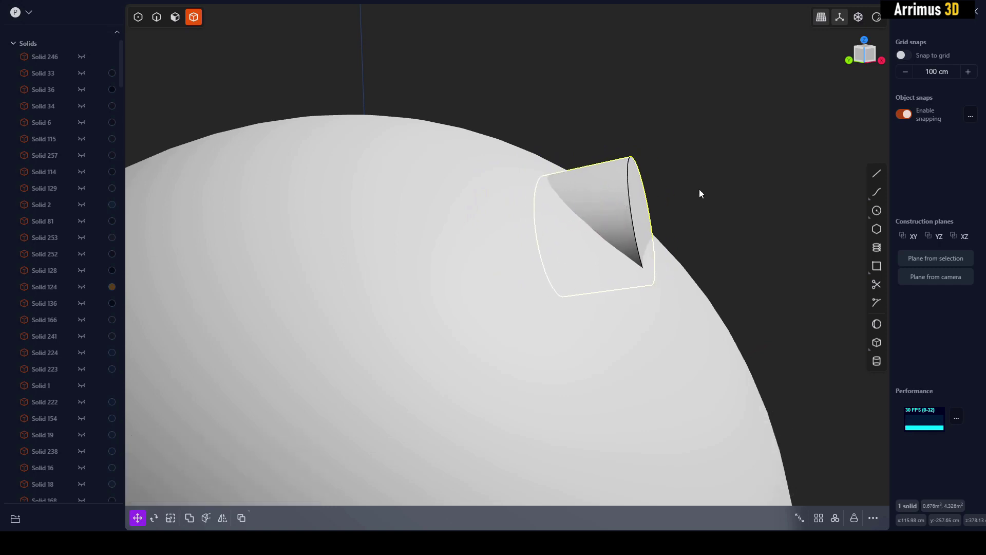
Step: Offset the cylinder's exposed end face inward to shorten the cylinder
middle_click_drag(700, 191, 675, 198)
key("3")
left_click(609, 218)
key("o")
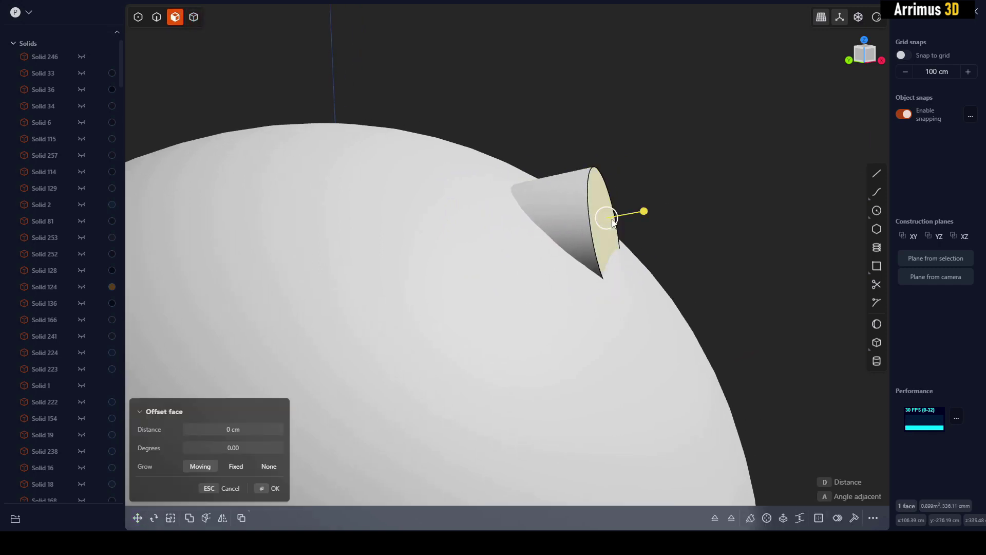
key("Escape")
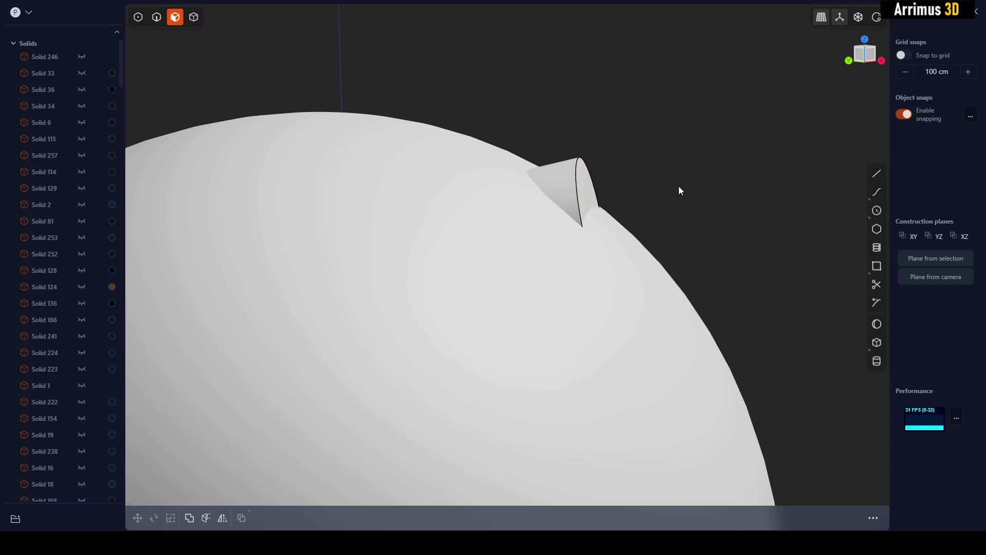
Step: Select the cylinder for moving and place the move pivot on its end face so the axes follow the tilt
key("4")
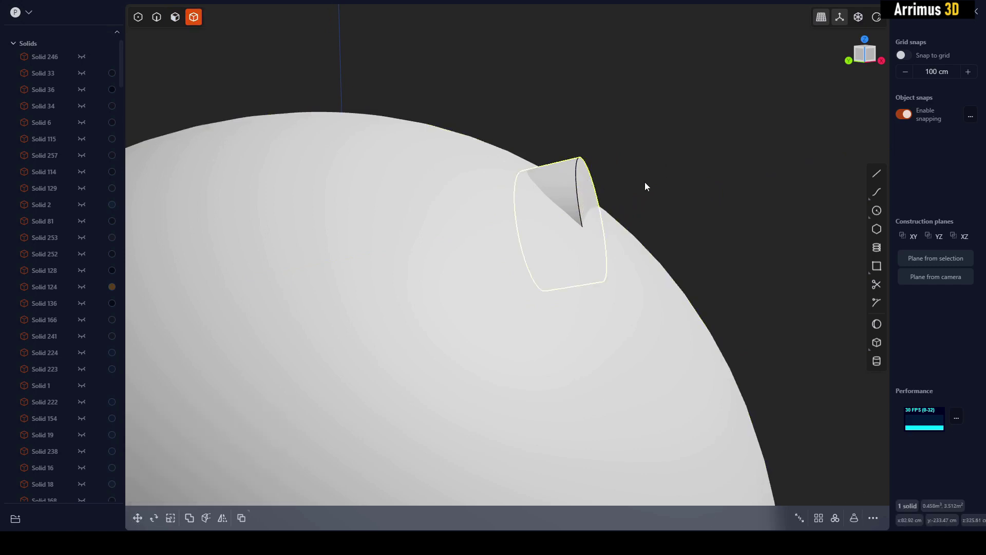
left_click(644, 182)
left_click(577, 182)
key("g")
middle_click_drag(577, 181, 562, 186)
scroll(562, 186, "up", 1)
key("v")
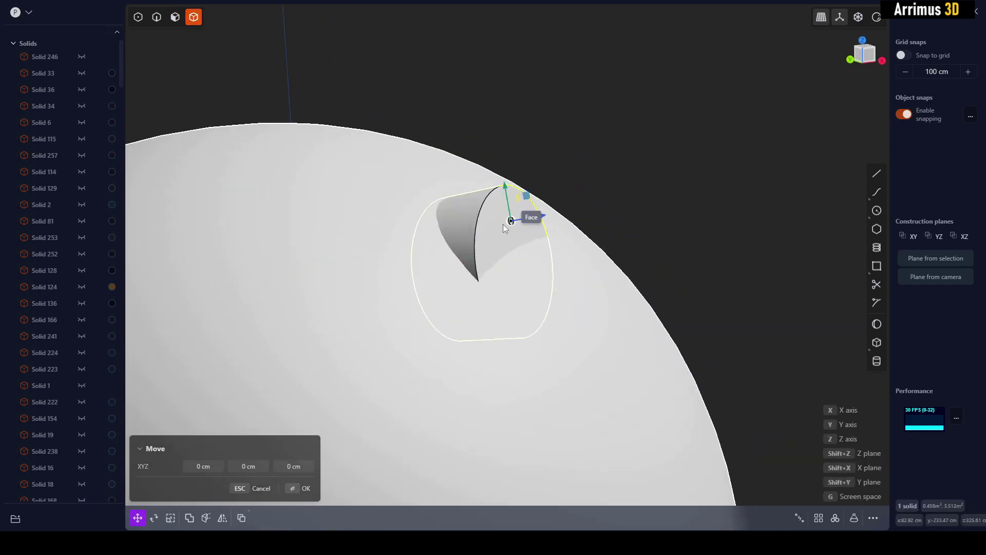
left_click(493, 229)
middle_click_drag(519, 245, 553, 232)
middle_click_drag(619, 167, 549, 202, "shift")
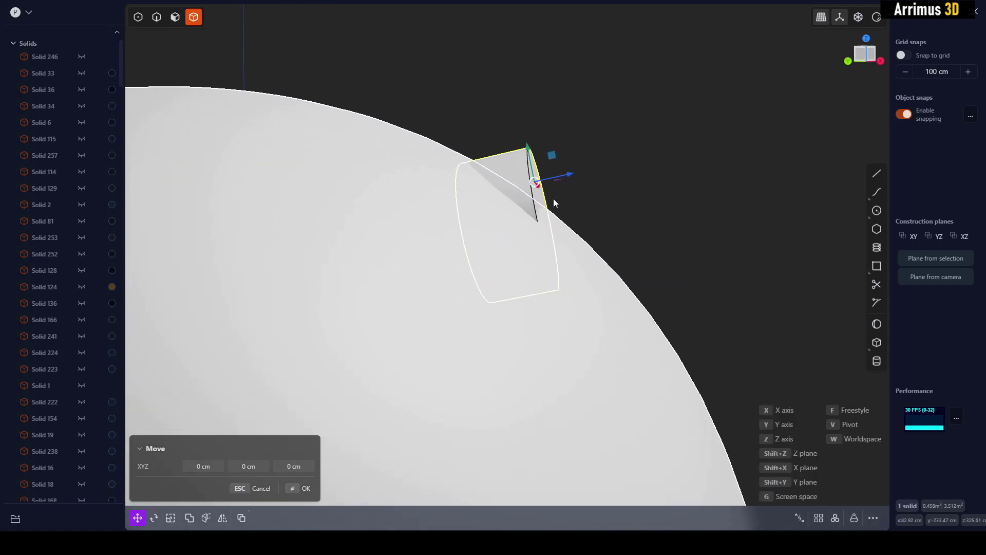
Step: Move a copy of the cylinder outward along its own Z axis, clear of the sphere
key("z")
left_click(671, 179)
right_click(671, 179)
middle_click_drag(617, 97, 645, 155)
key("g")
key("v")
middle_click_drag(665, 214, 652, 215)
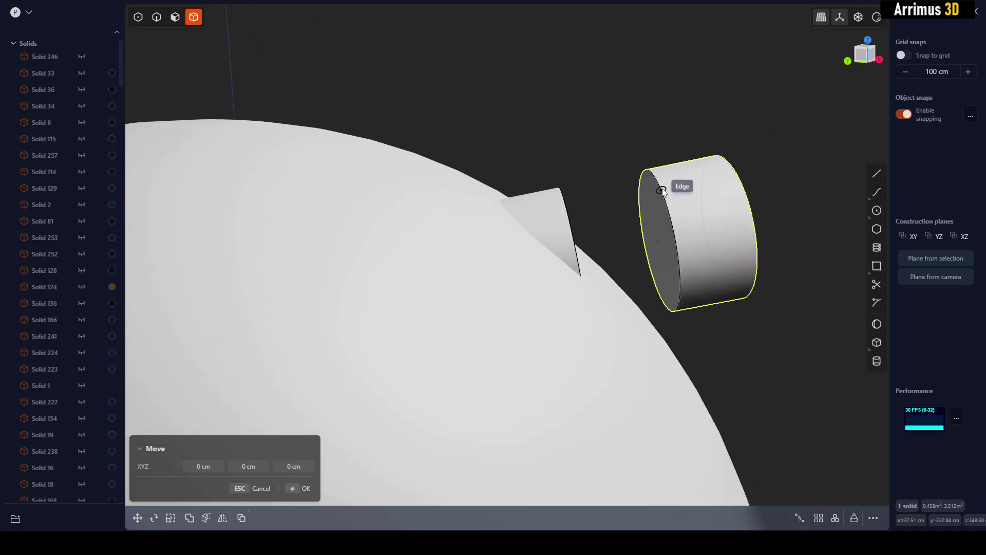
left_click(660, 190)
key("Escape")
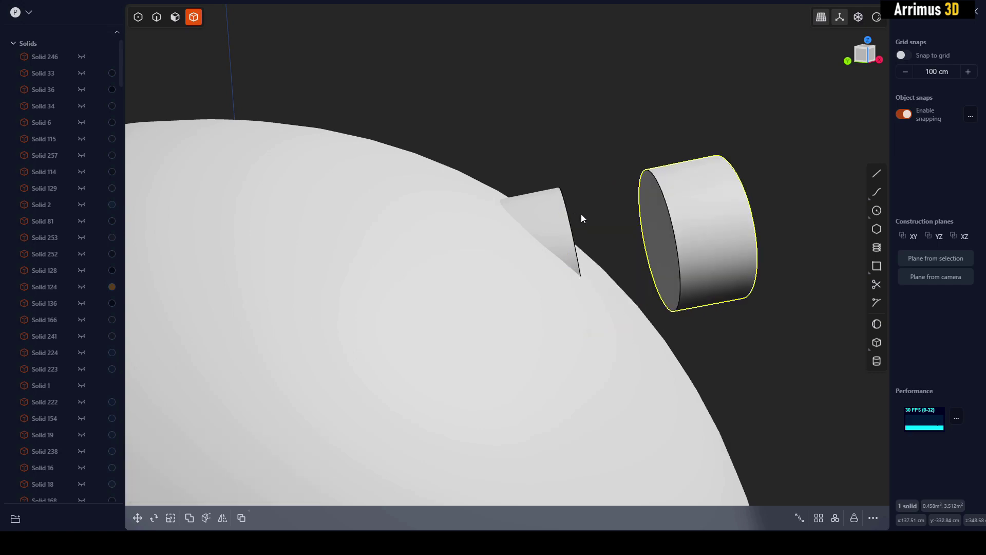
Step: Isolate the two cylinders by hiding the sphere, and clear the selection
key("Escape")
left_click_drag(713, 107, 546, 188)
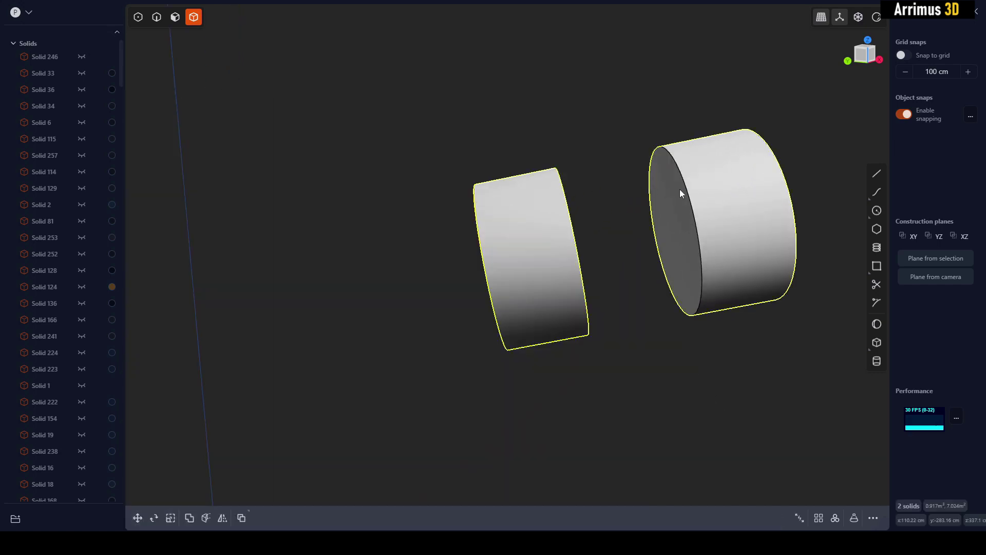
left_click(614, 184)
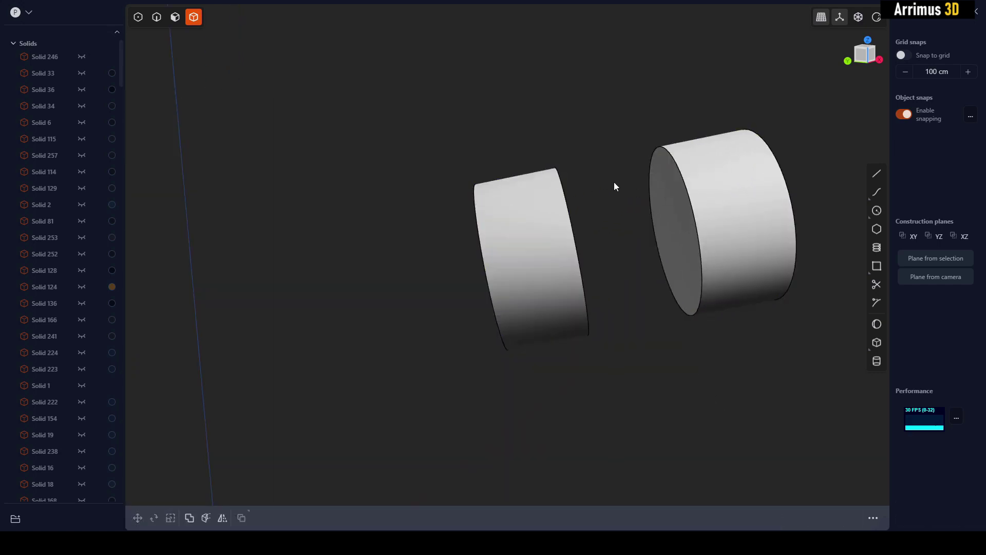
Step: Move the outer cylinder freestyle from its near end face's centre onto the embedded cylinder's end-face centre, and unhide the sphere
left_click(676, 194)
key("m")
key("f")
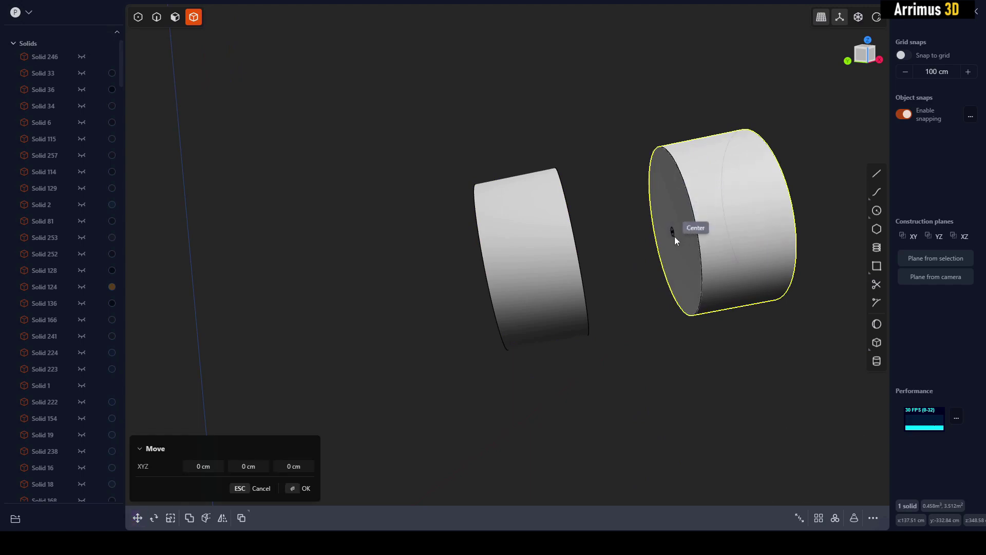
left_click(670, 234)
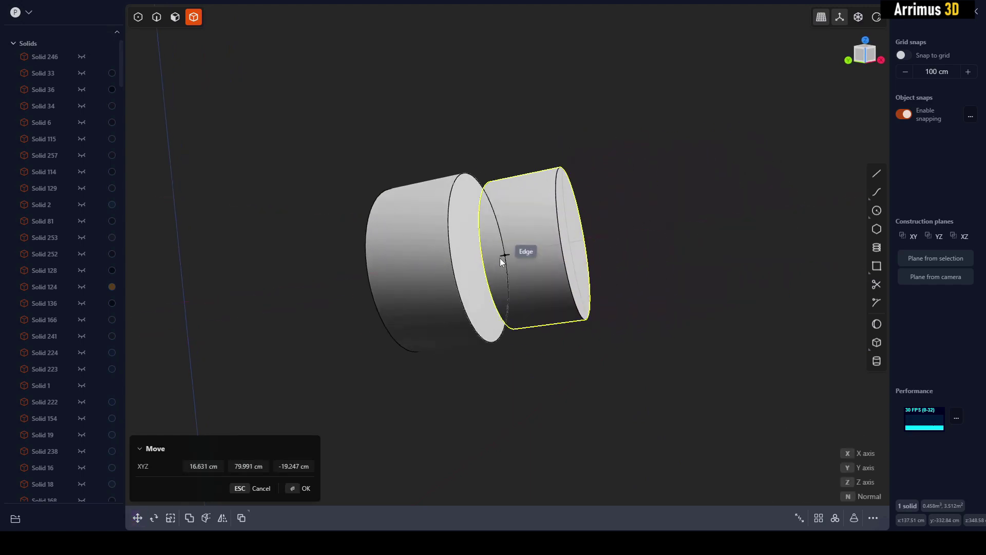
left_click(482, 257)
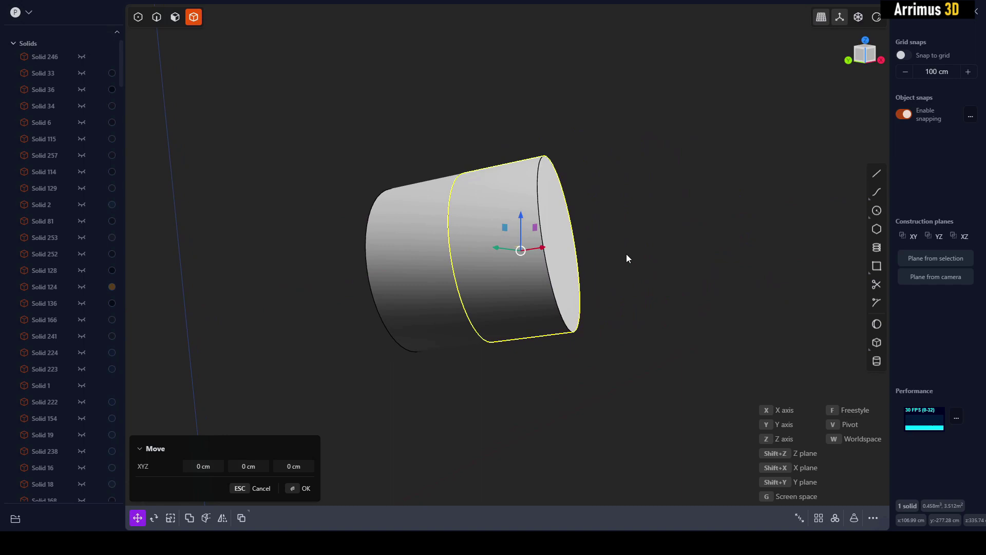
right_click(626, 254)
left_click(656, 252)
key("alt+h")
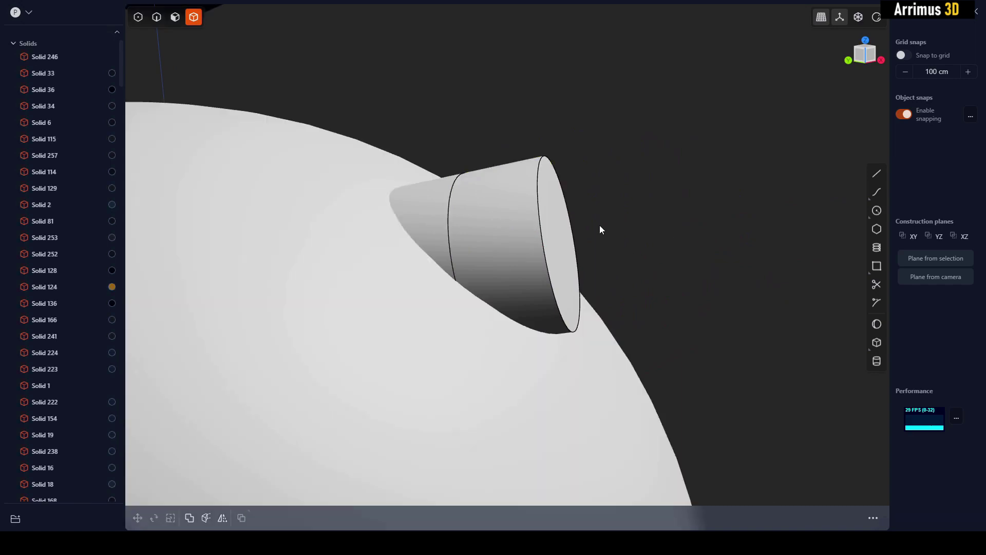
Step: Join the sphere and the embedded cylinder into one solid with a Boolean union
left_click(385, 303)
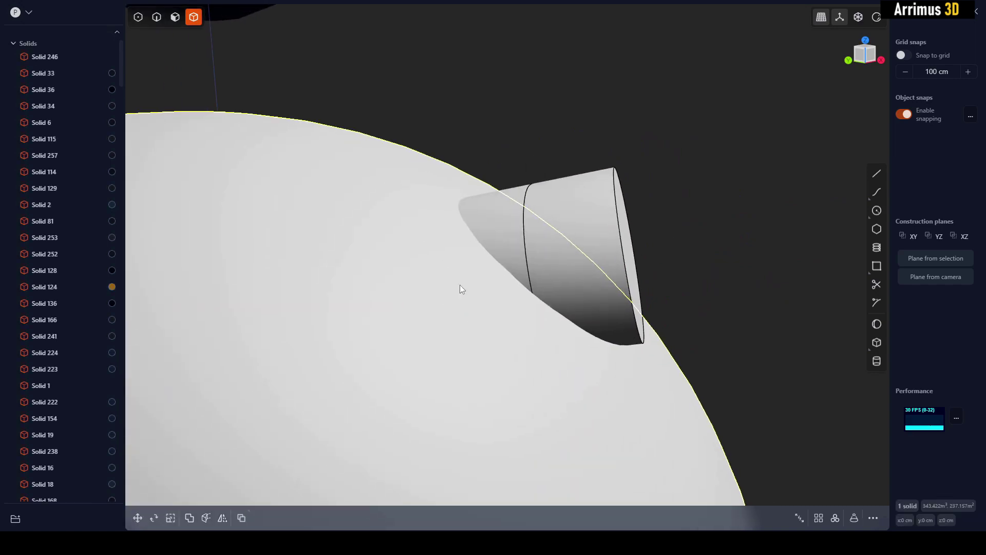
left_click(573, 178, "shift")
middle_click_drag(571, 176, 631, 180)
key("q")
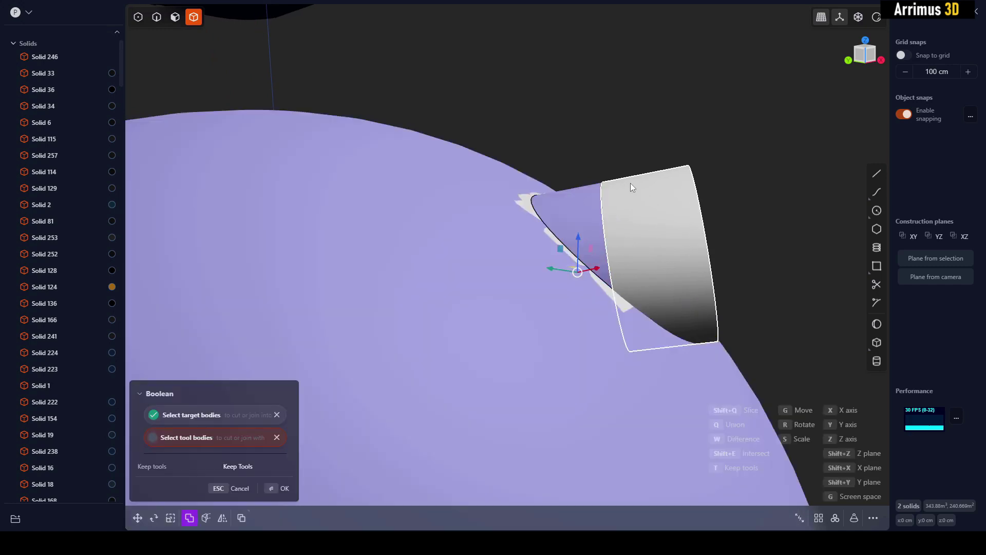
right_click(651, 139)
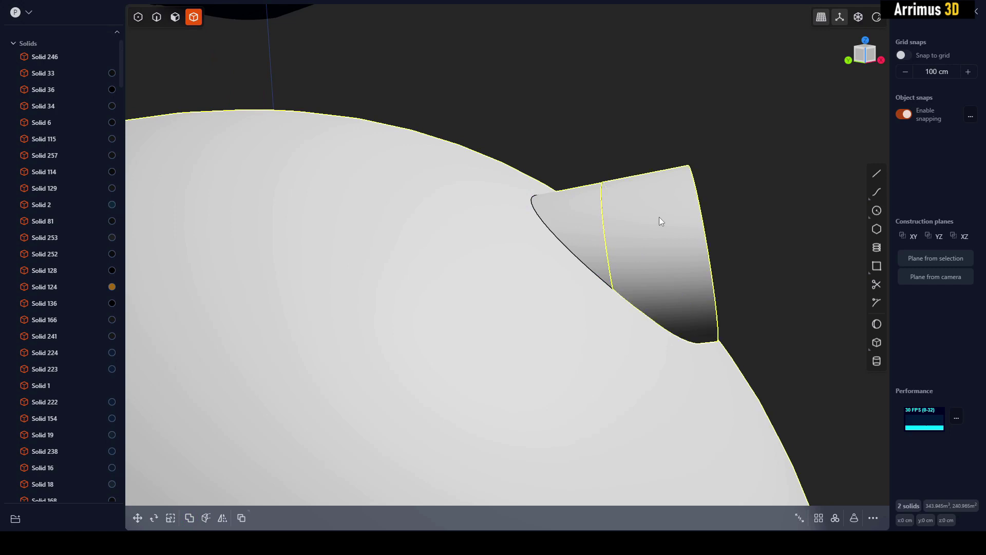
Step: Subtract the outer cylinder from the joined sphere with a Boolean difference and deselect the result
key("b")
key("q")
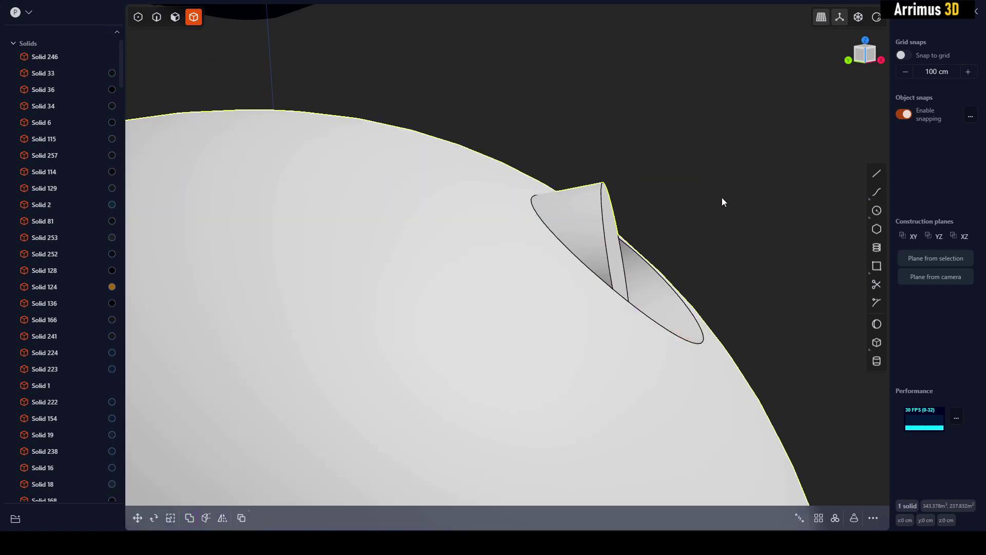
left_click(722, 199)
Step: Face the cut in the sphere, clear the selection and switch to edge selection
middle_click_drag(549, 303, 627, 292)
left_click(562, 308)
left_click(641, 270)
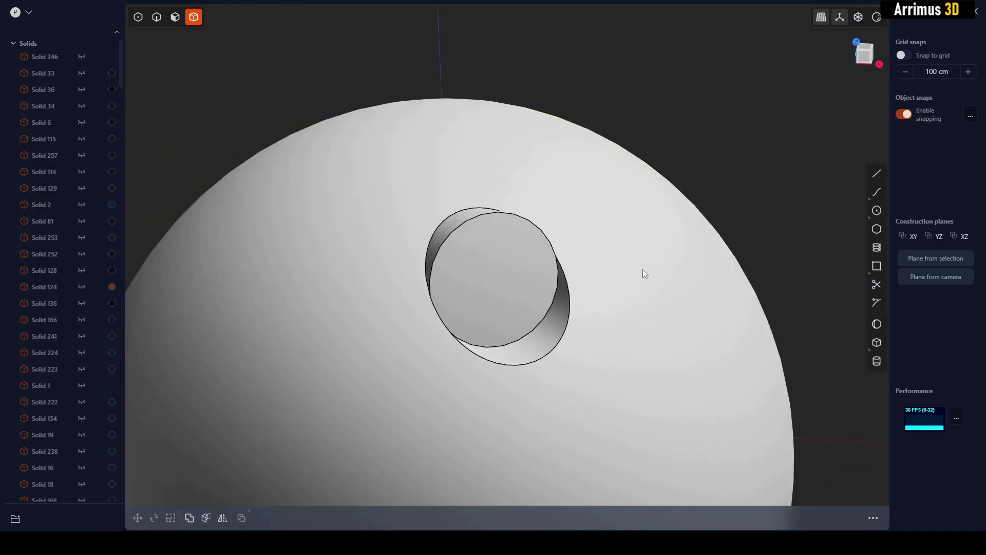
scroll(547, 181, "up", 2)
key("2")
key("2")
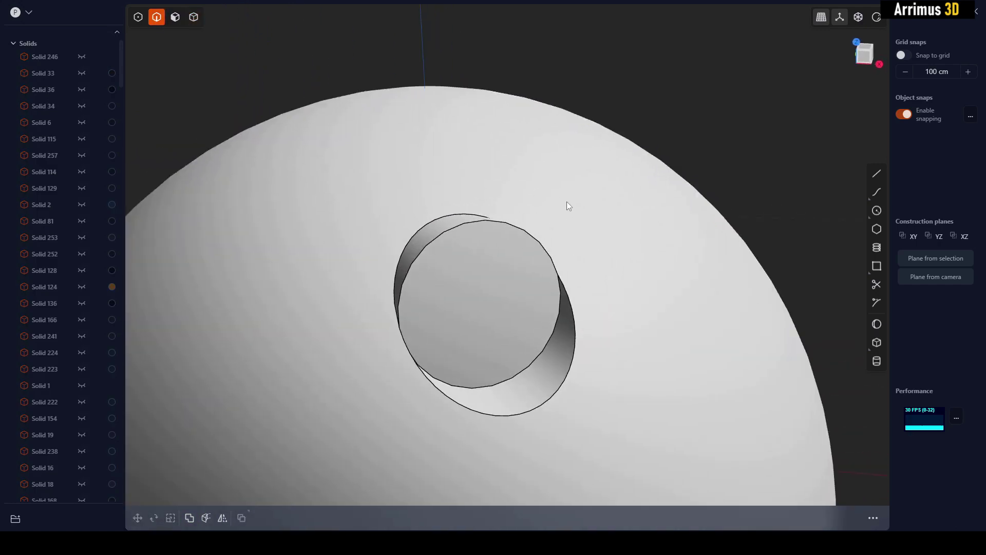
Step: Fillet the outer edge of the end face on the part of the cylinder protruding from the sphere
middle_click_drag(568, 204, 566, 242)
left_click(541, 242)
key("b")
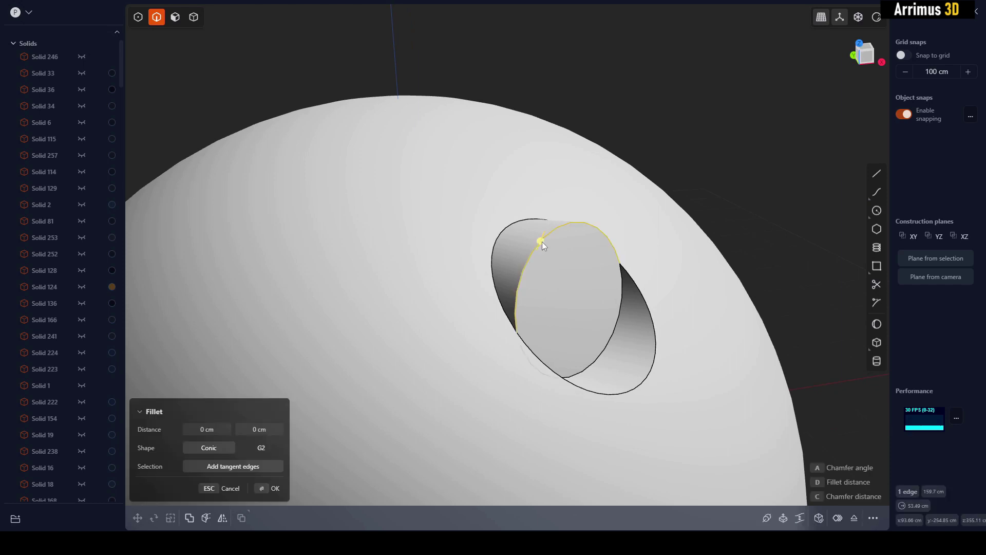
scroll(542, 242, "up", 2)
key("d")
right_click(596, 238)
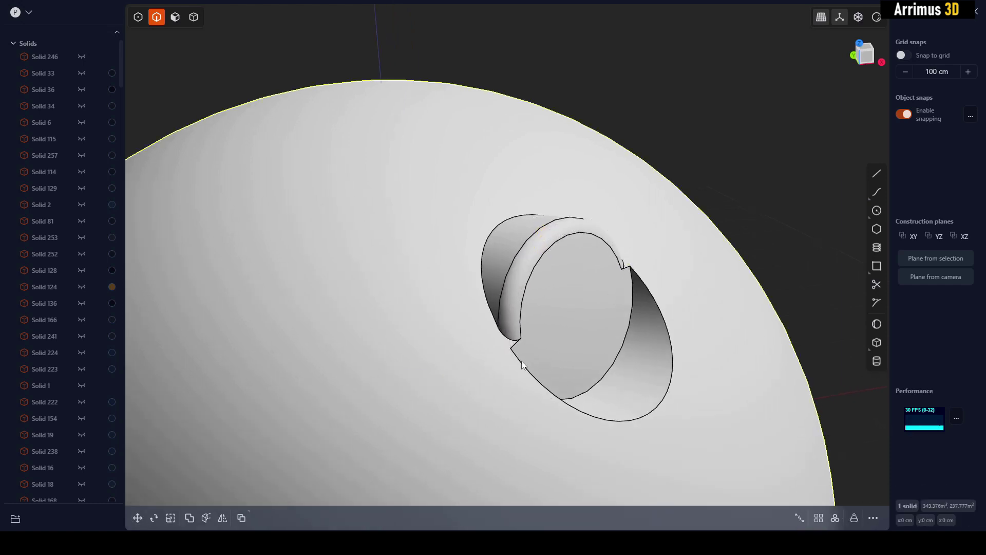
Step: Fillet the edge where the protruding cylinder meets the sphere by about 13.9 cm
middle_click_drag(522, 367, 451, 309)
scroll(452, 308, "up", 2)
middle_click_drag(615, 307, 609, 306)
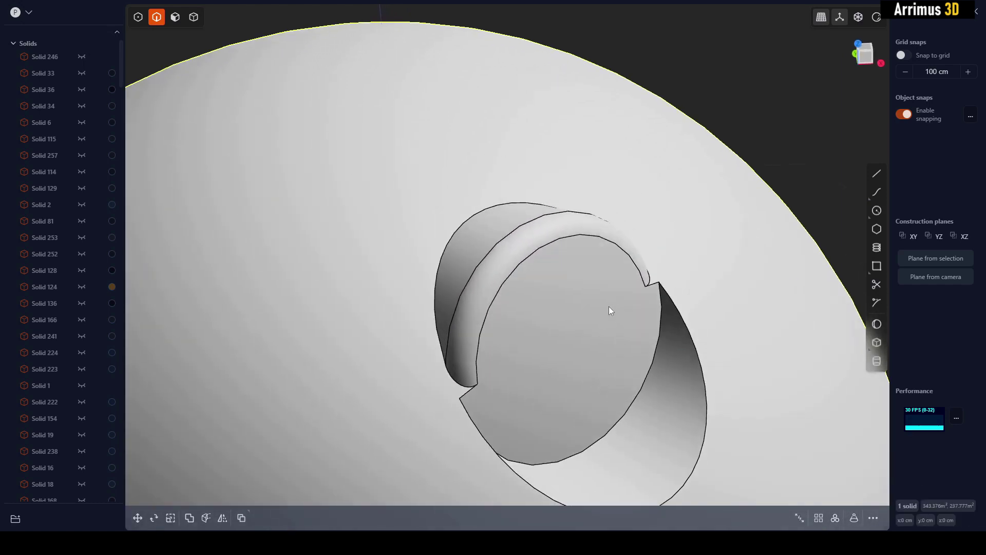
left_click(462, 225)
key("f")
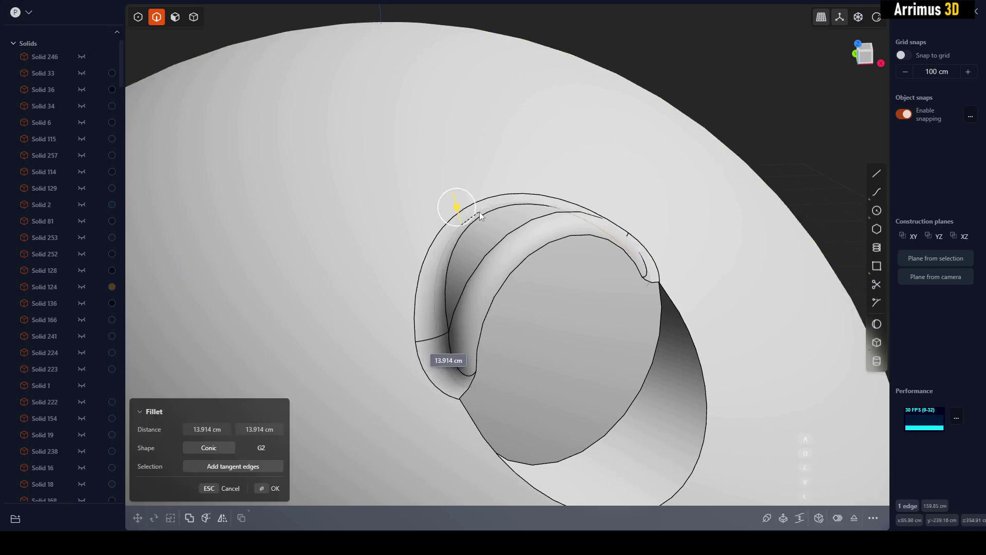
right_click(655, 294)
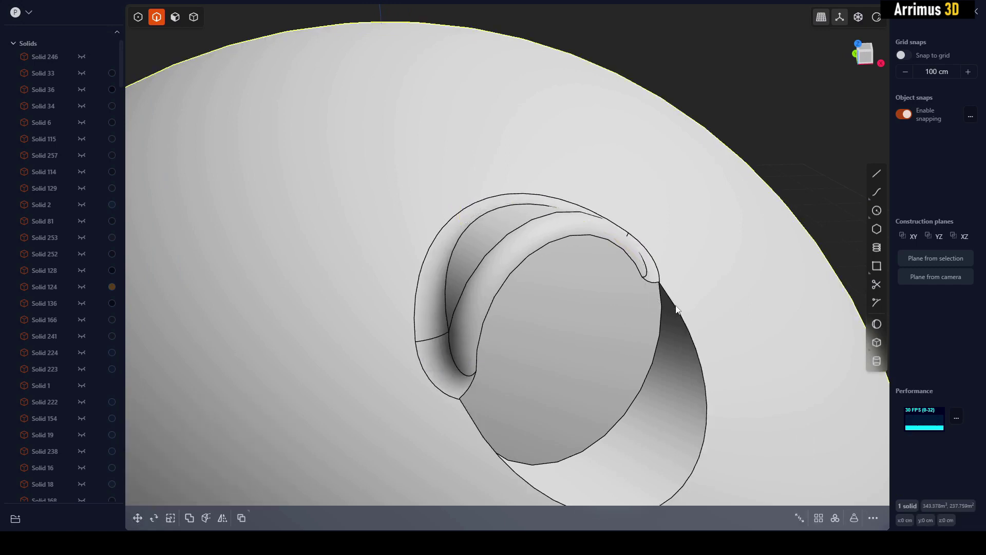
Step: Fillet the rim of the recess cut into the sphere
left_click(675, 304)
key("f")
key("Return")
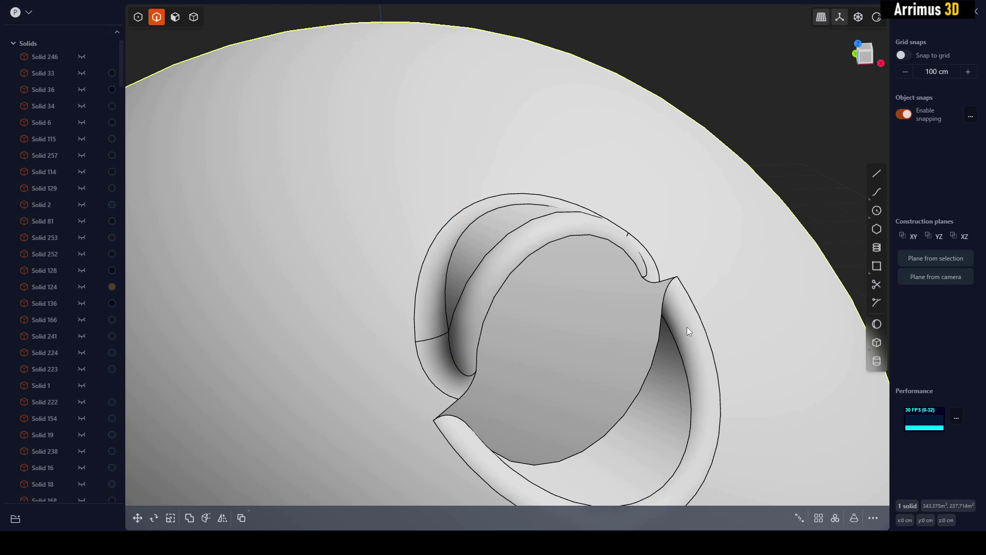
Step: Fillet the edge between the recess wall and the flat end face by about 13.3 cm
middle_click_drag(686, 326, 658, 282)
left_click(655, 280)
key("f")
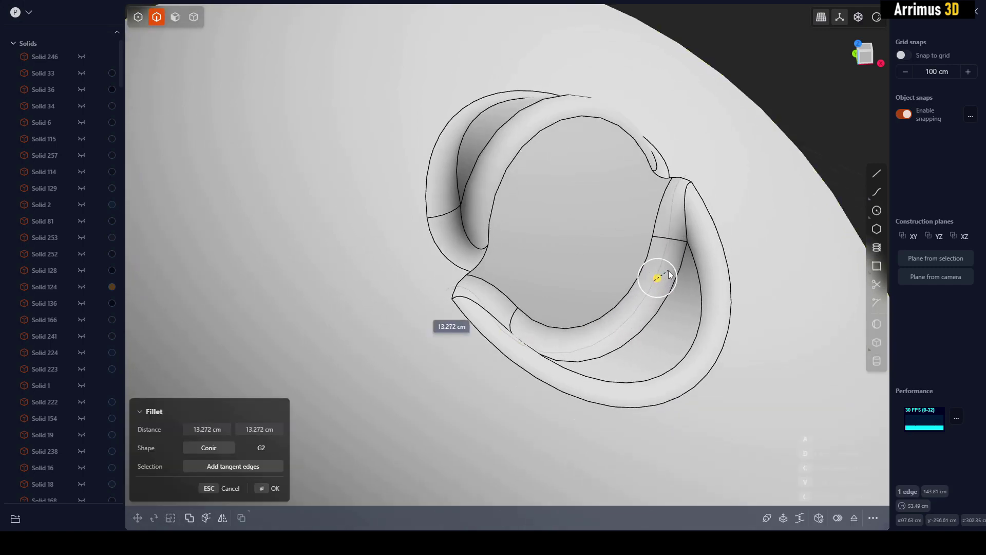
right_click(646, 239)
scroll(627, 248, "down", 2)
middle_click_drag(647, 250, 595, 279, "shift")
Step: Change the viewport shading to the grey metallic material to show the surface reflections
left_click(879, 18)
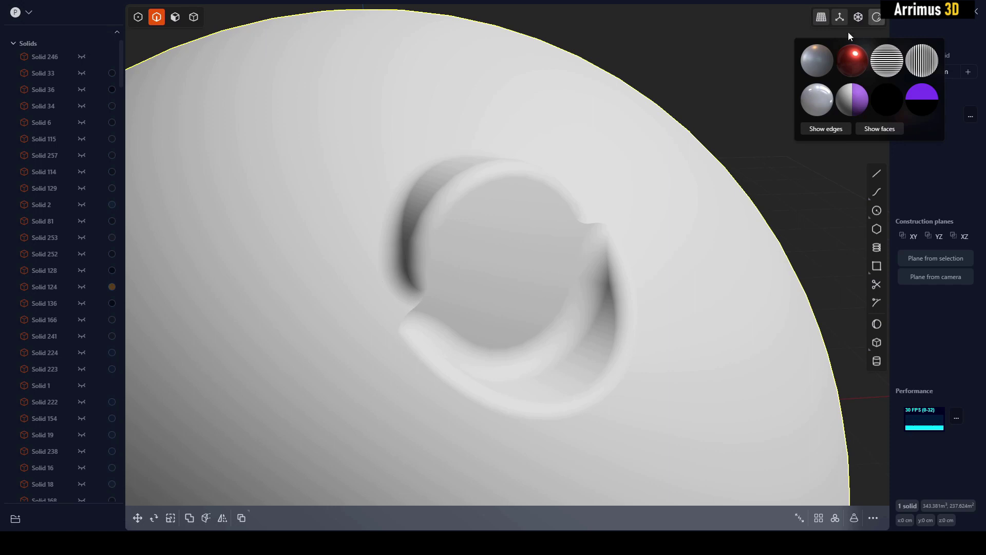
left_click(815, 59)
mouse_move(562, 186)
middle_mouse_down()
mouse_move(461, 240)
mouse_move(493, 258)
mouse_move(497, 235)
middle_mouse_up()
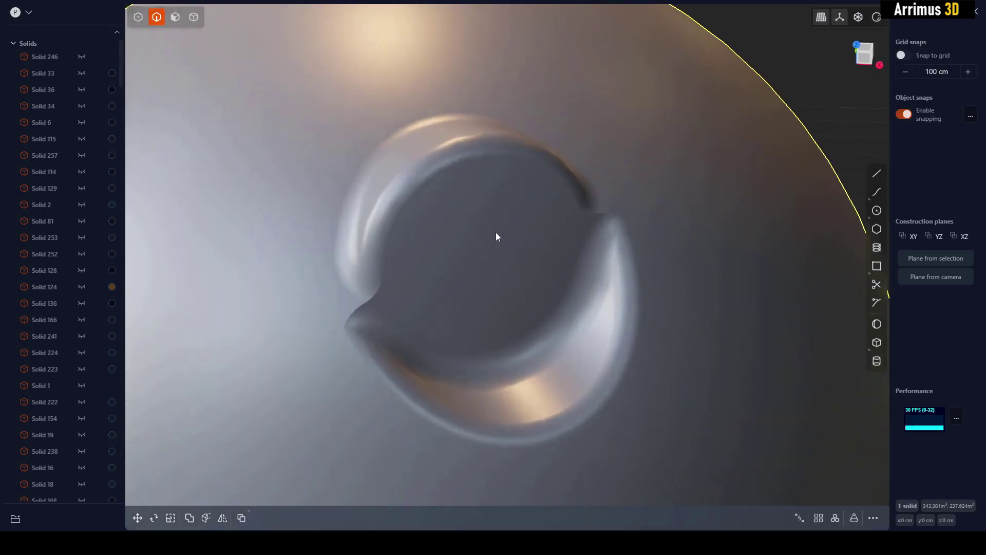
Step: Try to fillet the single short corner edge between the protruding part and the recess by about 16.5 cm
left_click(374, 298)
key("f")
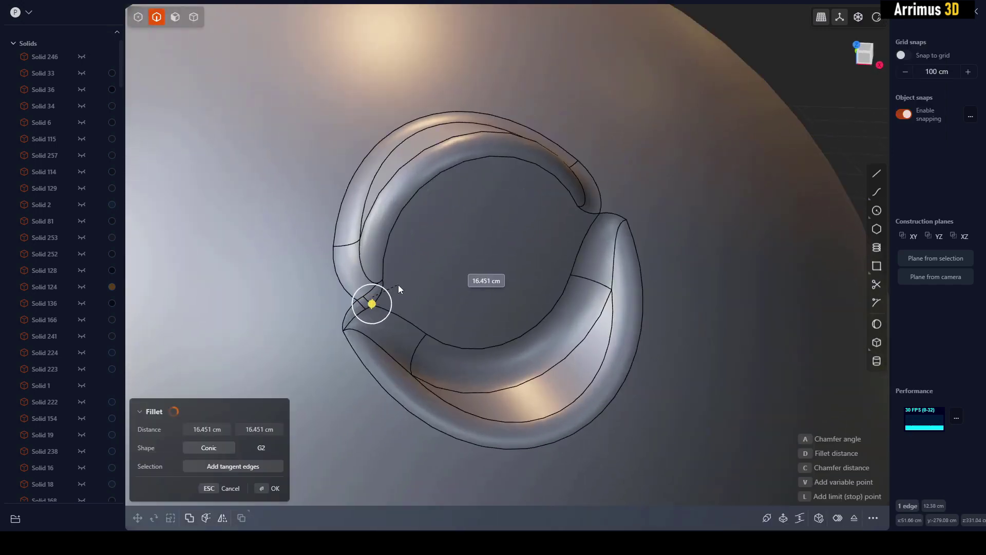
key("Escape")
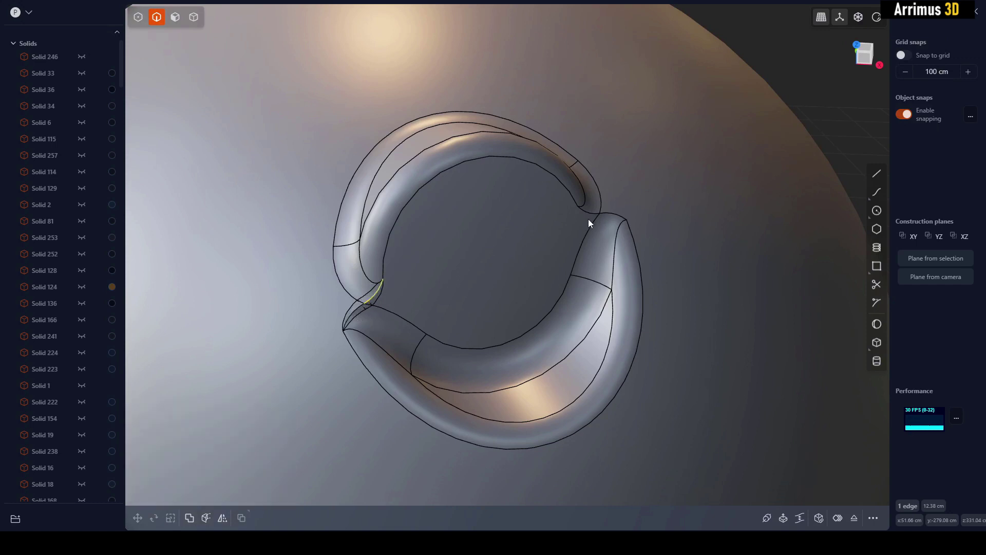
middle_click_drag(587, 231, 602, 245)
middle_click_drag(471, 289, 476, 250)
scroll(473, 245, "up", 3)
key("Escape")
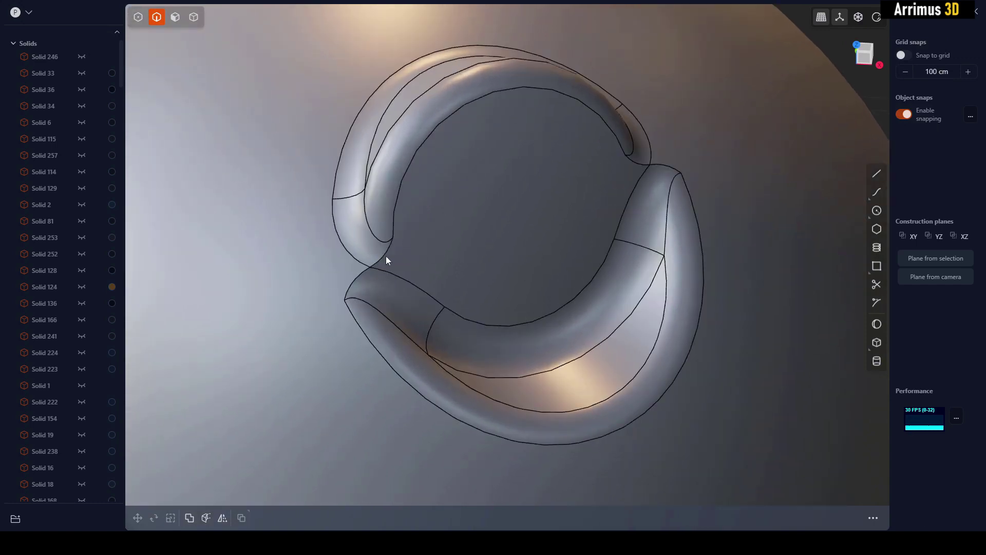
Step: Try to fillet both short corner edges between the protruding part and the recess by about 3.5 cm
left_click(380, 262)
key("f")
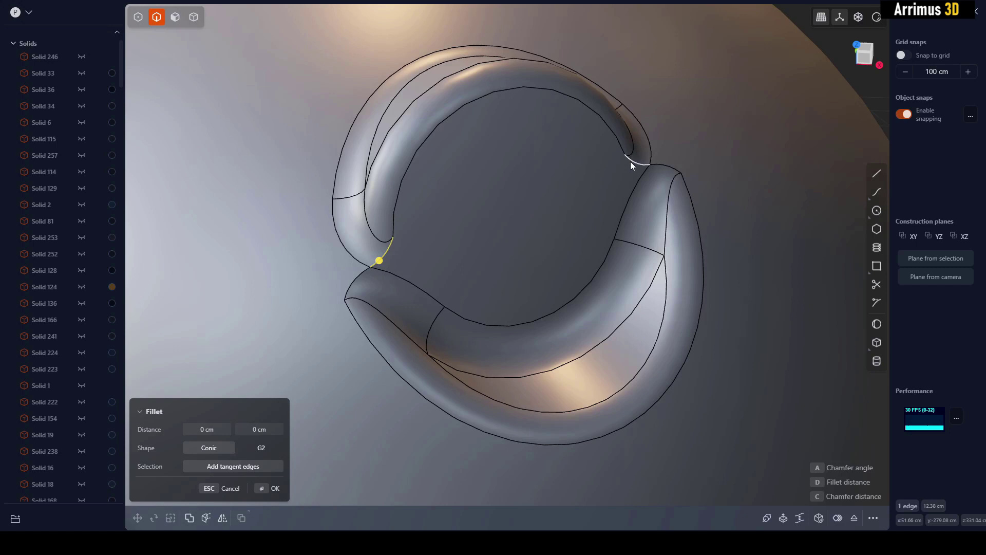
left_click(631, 162)
left_click_drag(635, 161, 667, 138)
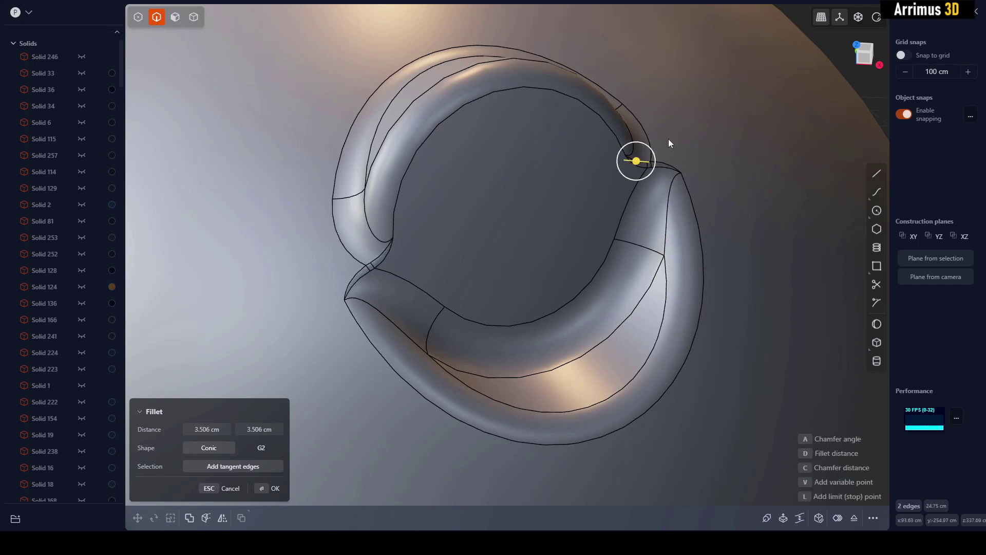
right_click(668, 139)
scroll(590, 163, "down", 3)
middle_click_drag(687, 203, 599, 203)
Step: Toggle the edge display to examine the shading of the filleted transitions around the flat end face
key("alt+e")
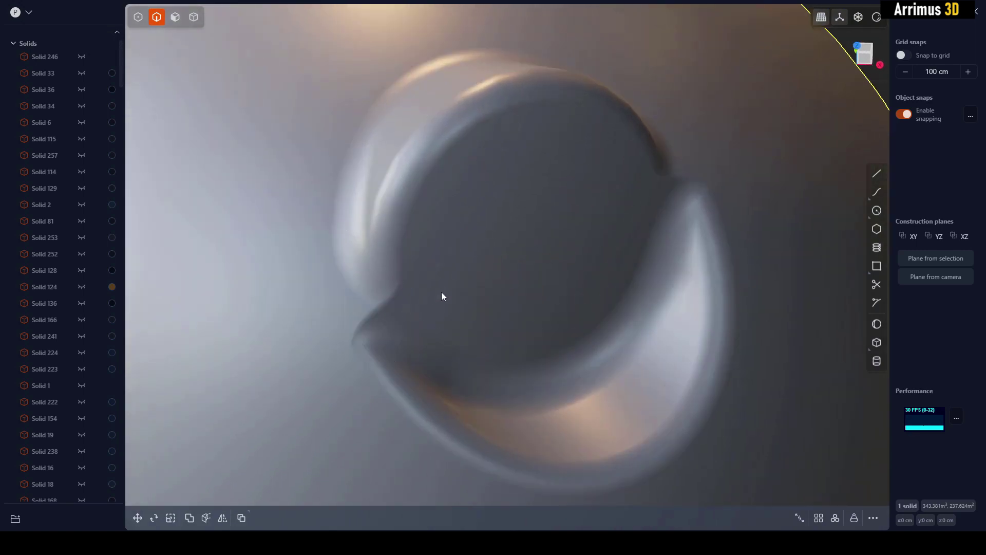
key("alt+e")
scroll(547, 252, "down", 3)
Step: Undo all the fillets around the protruding part and the recess, back to the sharp-edged Boolean result
key("ctrl+z")
key("b")
key("ctrl+z")
key("ctrl+z")
key("ctrl+z")
key("ctrl+z")
key("ctrl+z")
key("ctrl+z")
key("ctrl+z")
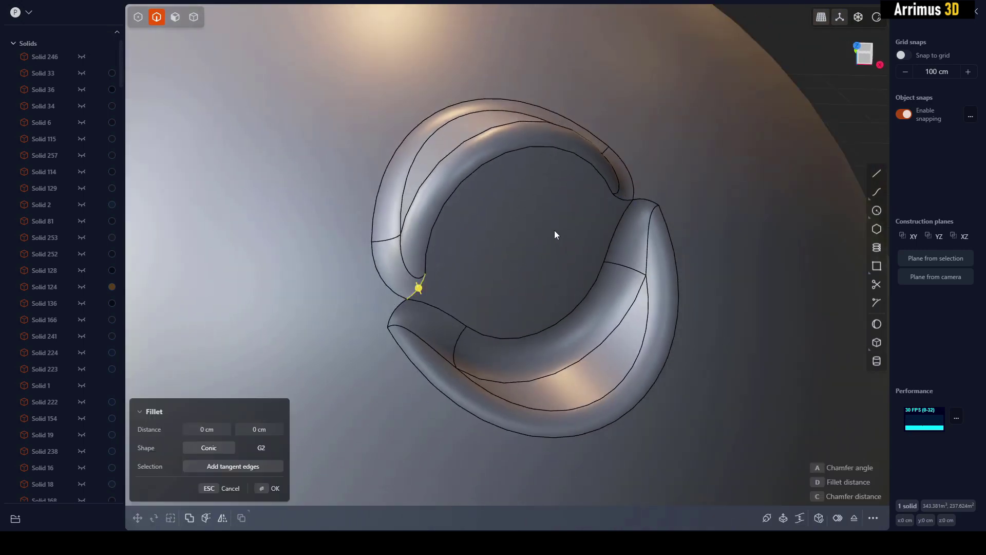
key("ctrl+z")
key("ctrl+z")
key("ctrl+z")
key("ctrl+z")
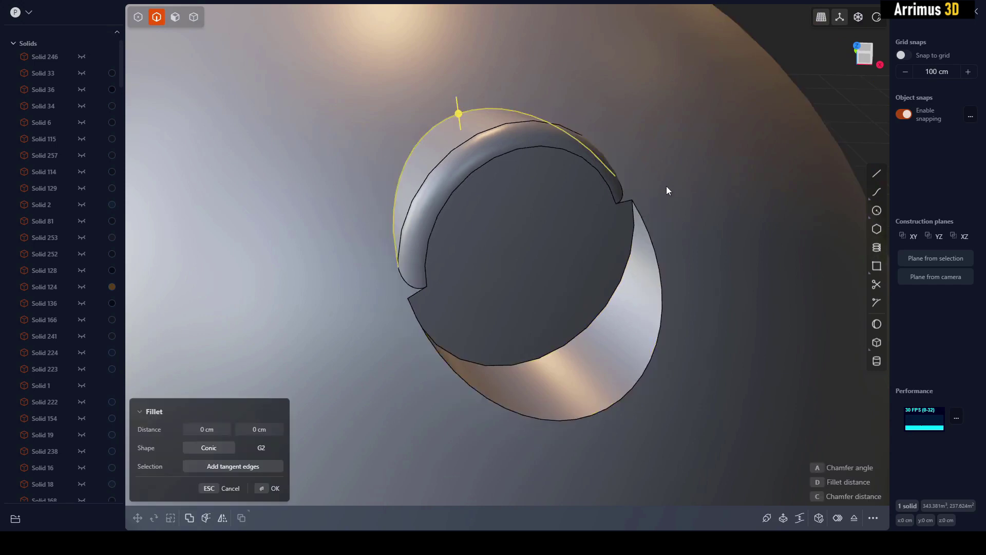
left_click(697, 157)
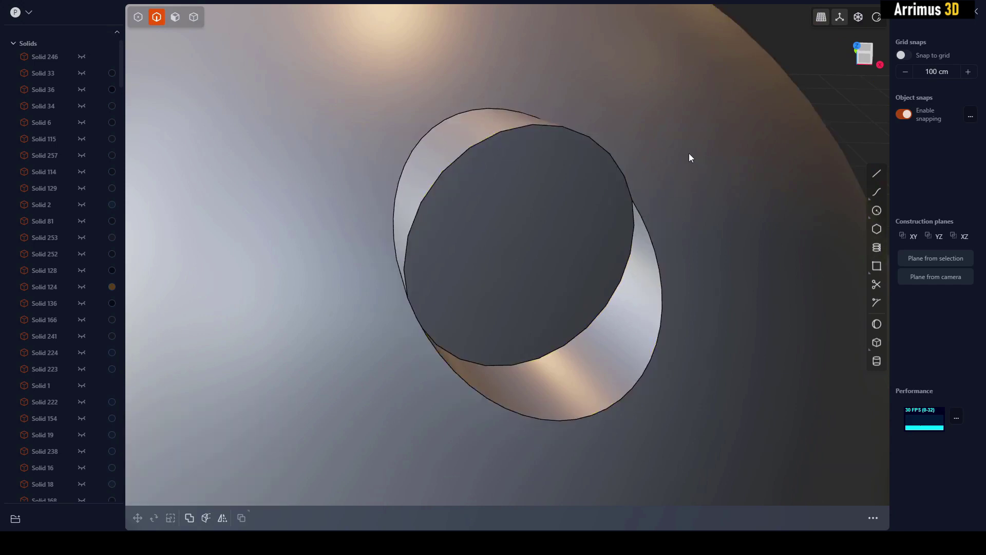
Step: Select all four edges around the cut together and fillet them by about 5.9 cm
scroll(689, 153, "down", 3)
middle_click_drag(642, 191, 602, 217)
scroll(602, 217, "down", 2)
middle_click_drag(553, 243, 512, 242)
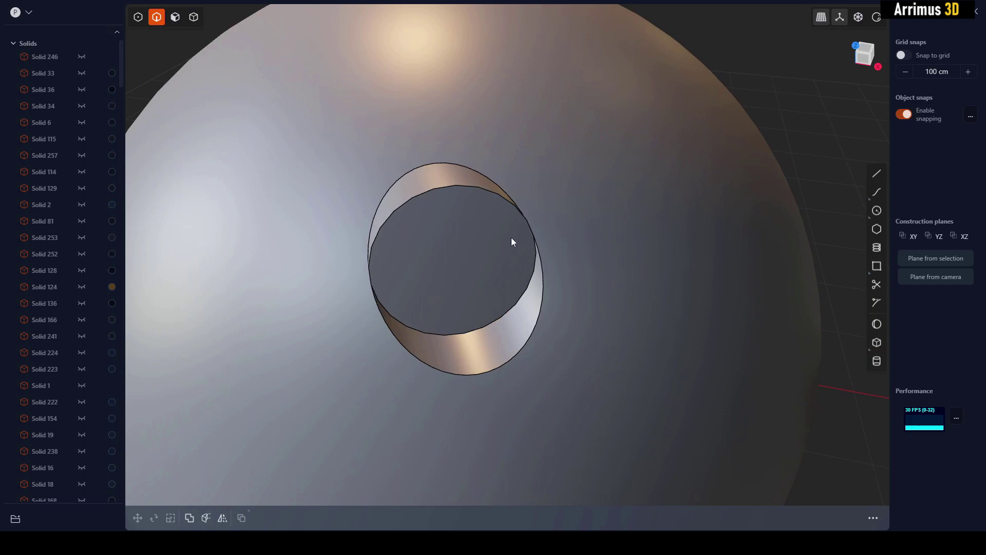
left_click_drag(396, 102, 646, 399)
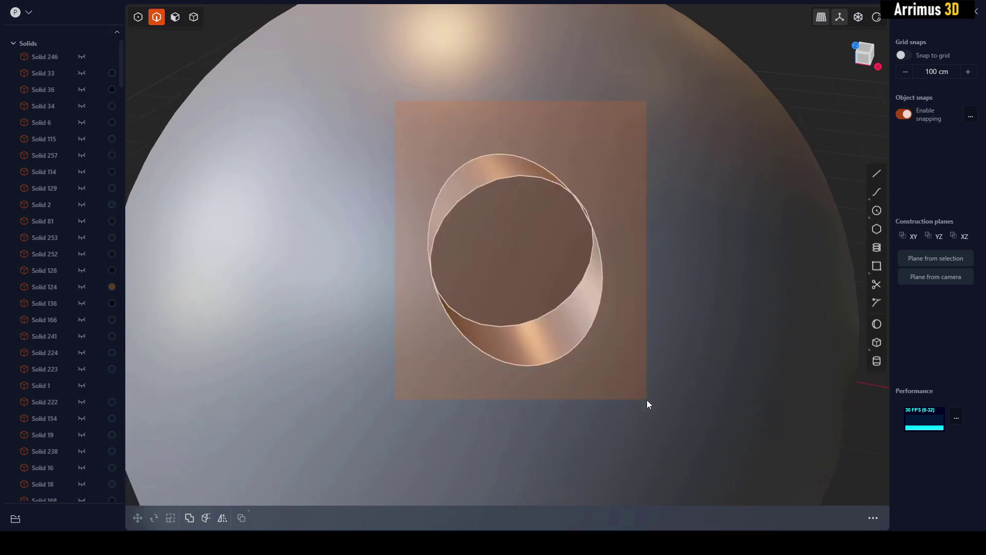
key("f")
middle_click_drag(626, 307, 578, 170)
key("d")
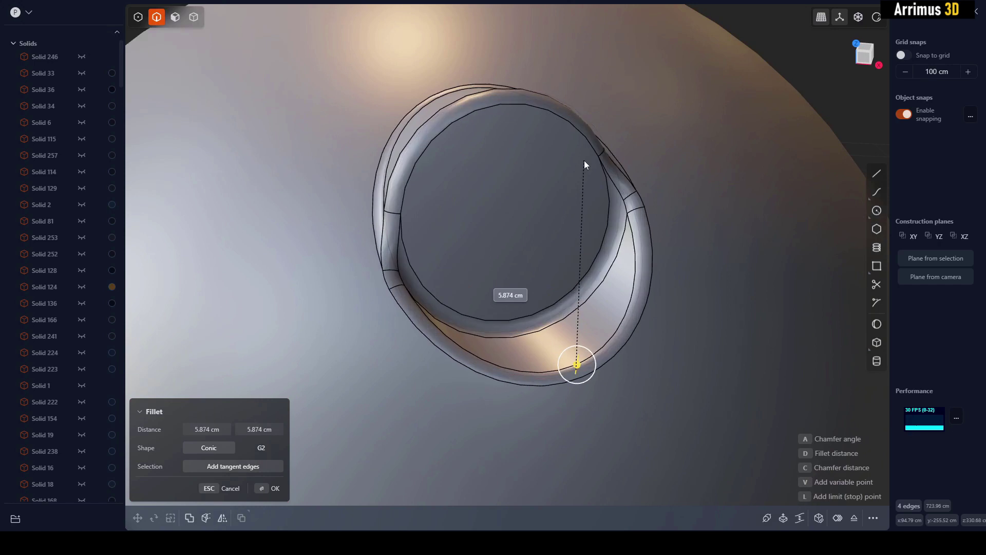
left_click(584, 161)
key("Return")
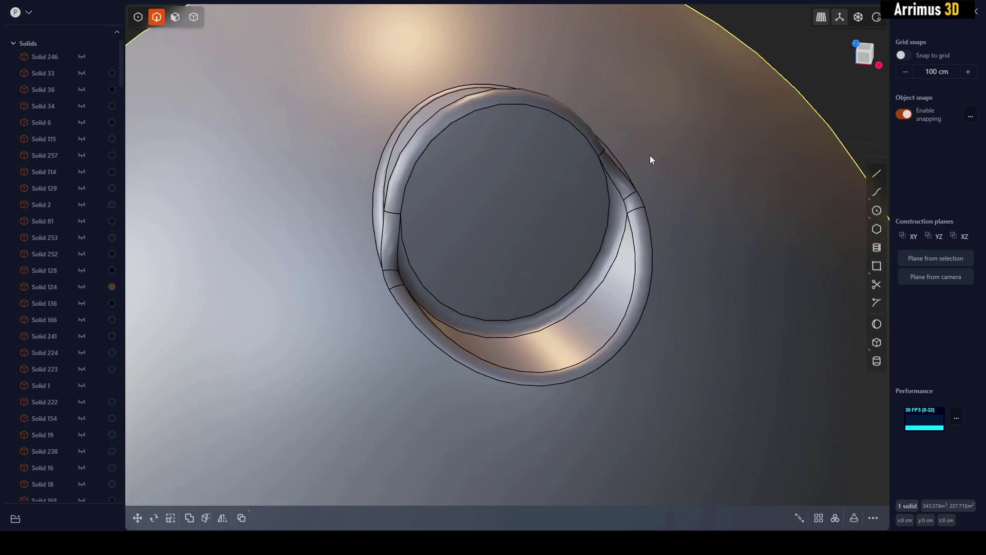
middle_click_drag(664, 168, 608, 237)
mouse_move(524, 191)
middle_mouse_down()
mouse_move(557, 241)
mouse_move(583, 234)
mouse_move(581, 255)
middle_mouse_up()
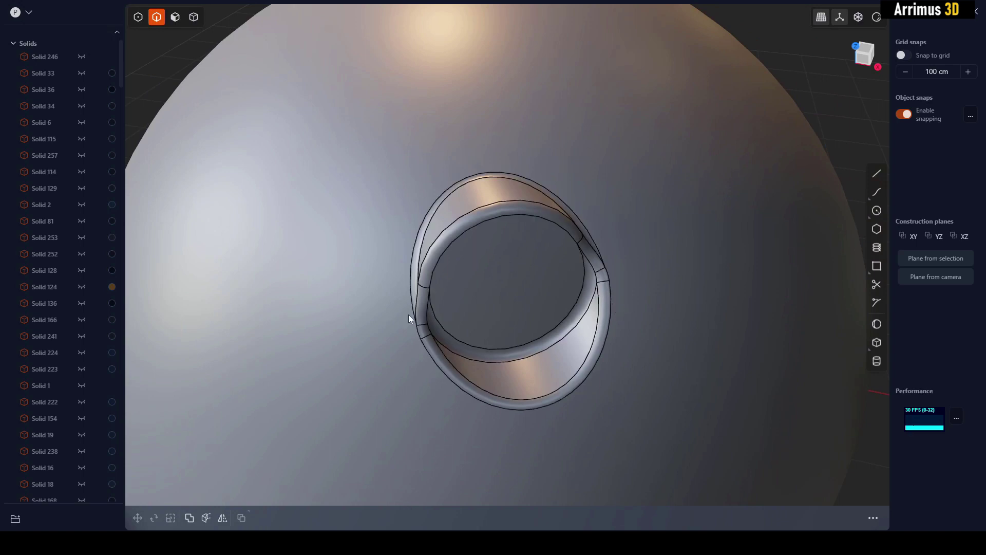
Step: Offset the outline of the protruding part's flat end face inward by about 14.6 cm to split off an inner circular face
mouse_move(408, 319)
middle_mouse_down()
mouse_move(578, 267)
mouse_move(553, 291)
mouse_move(570, 286)
mouse_move(557, 245)
middle_mouse_up()
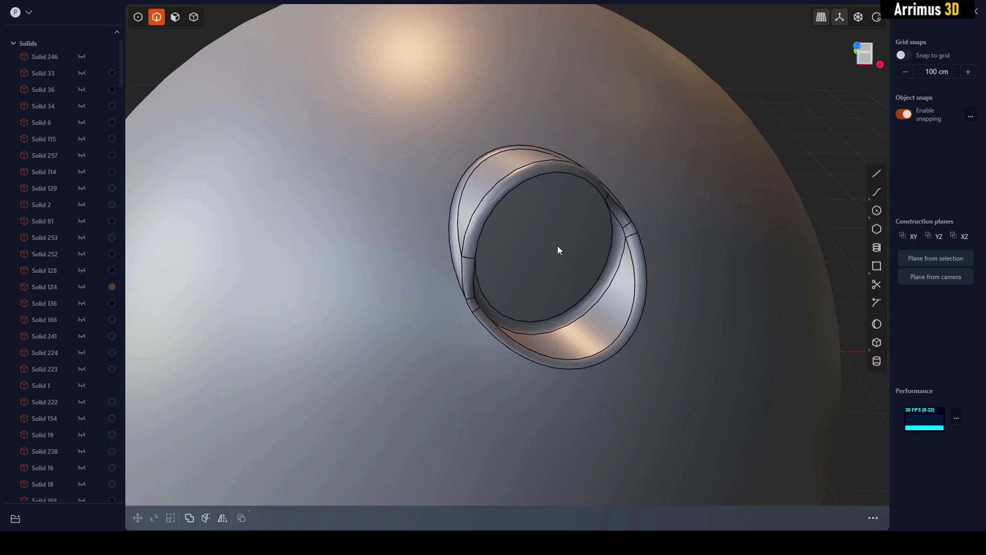
scroll(558, 247, "up", 4)
key("3")
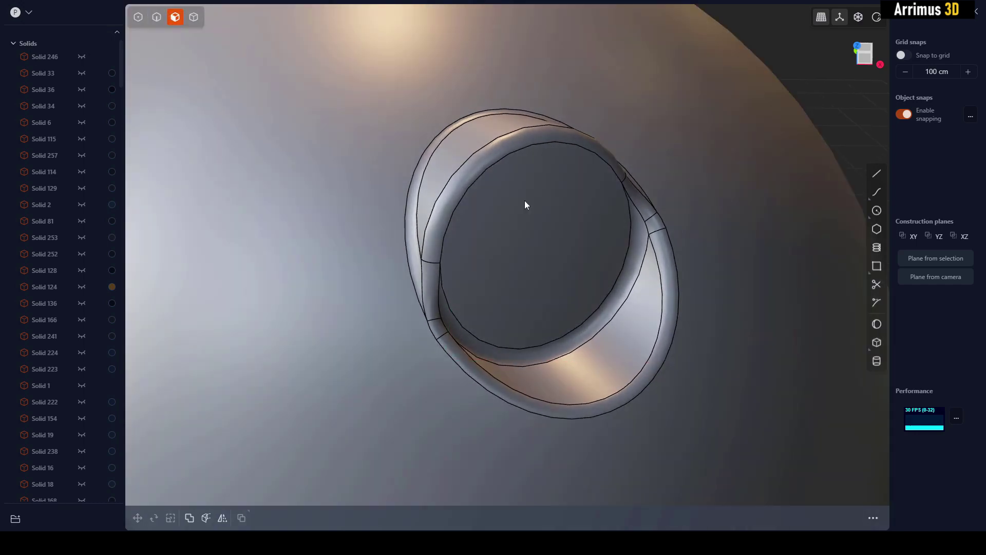
left_click(525, 200)
key("o")
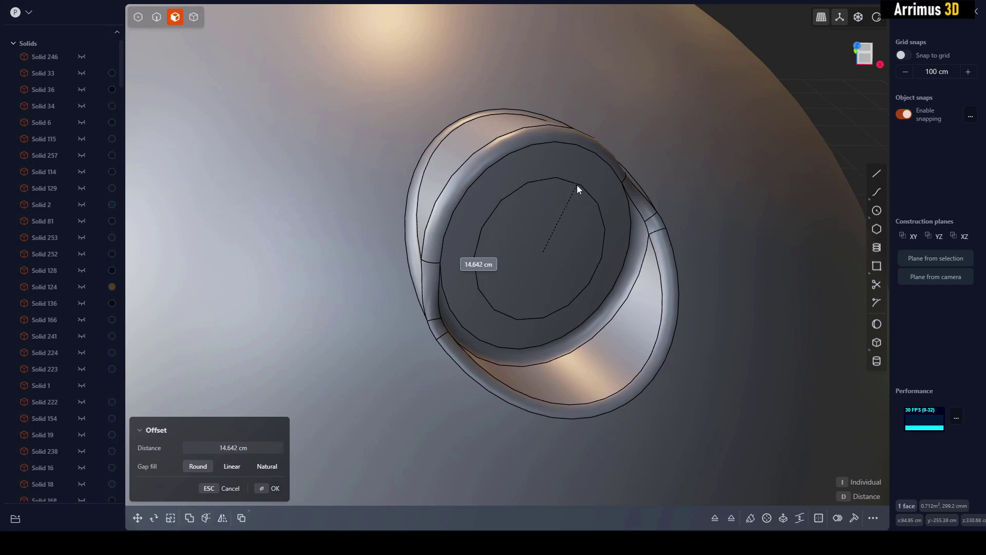
left_click(578, 185)
Step: Offset the inner circular face into the protruding part to form a round recess inside the remaining ring
middle_click_drag(602, 216, 606, 229)
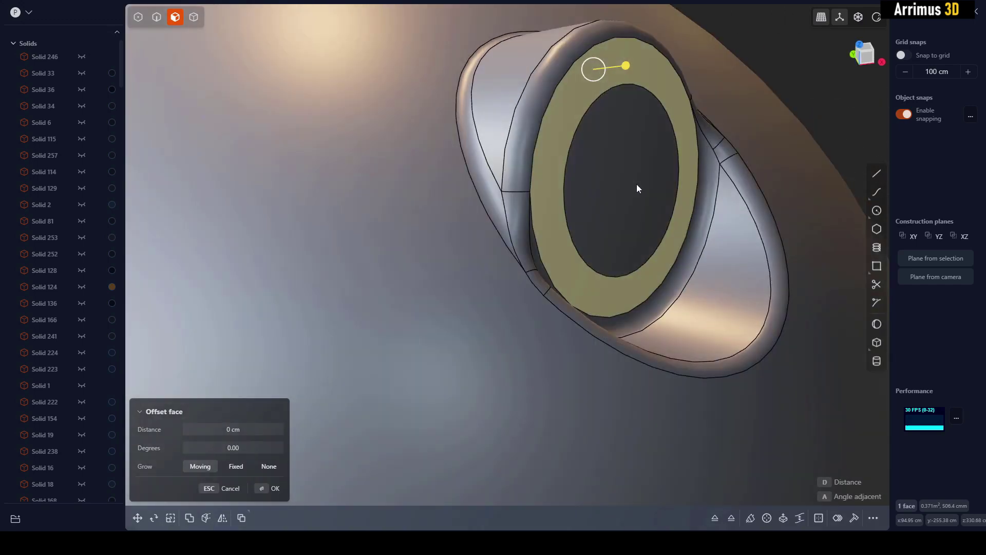
left_click(636, 185)
middle_click_drag(637, 185, 581, 206)
key("d")
left_click(549, 222)
right_click(585, 210)
Step: Chamfer the outer rim edge of the round recess by about 3.5 cm
key("2")
left_click(615, 209)
key("c")
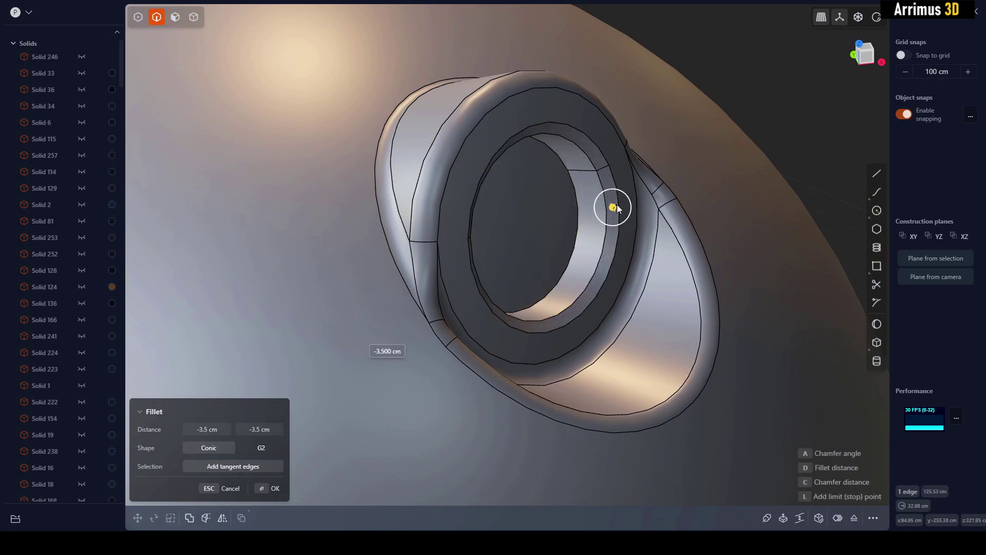
key("Return")
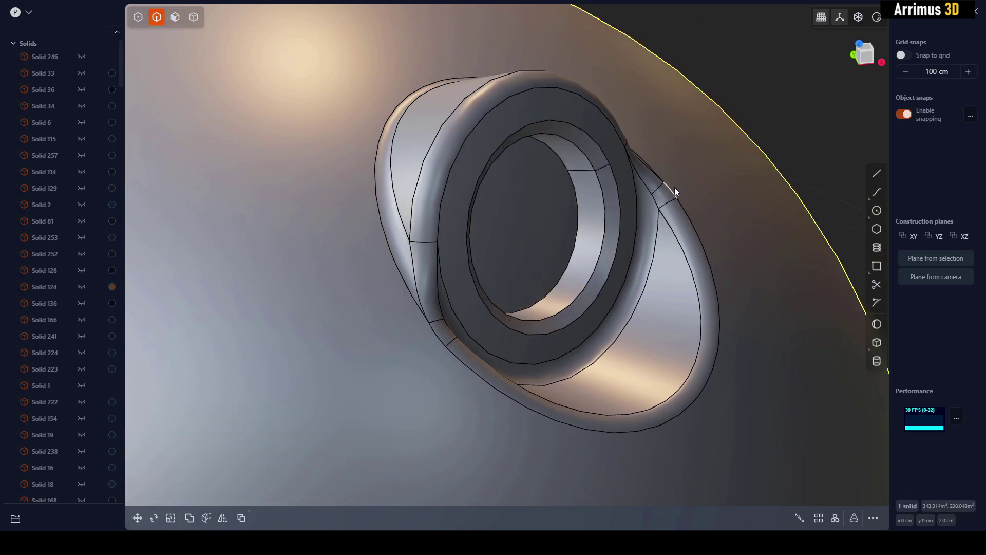
Step: Clear the selection and switch to solid selection mode to review the recessed detail on the sphere
middle_click_drag(674, 187, 645, 181)
left_click(803, 86)
middle_click_drag(802, 87, 797, 110)
key("4")
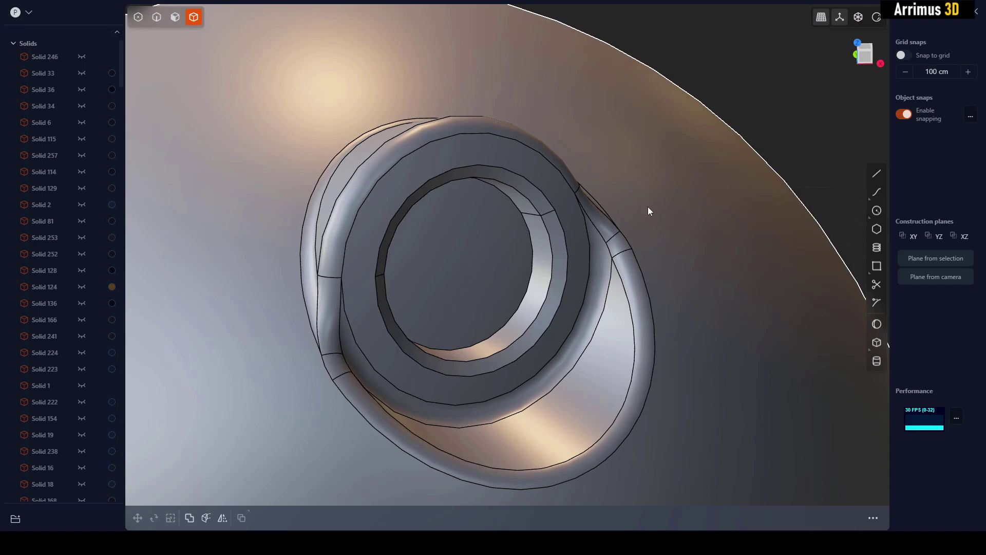
middle_click_drag(648, 210, 791, 168)
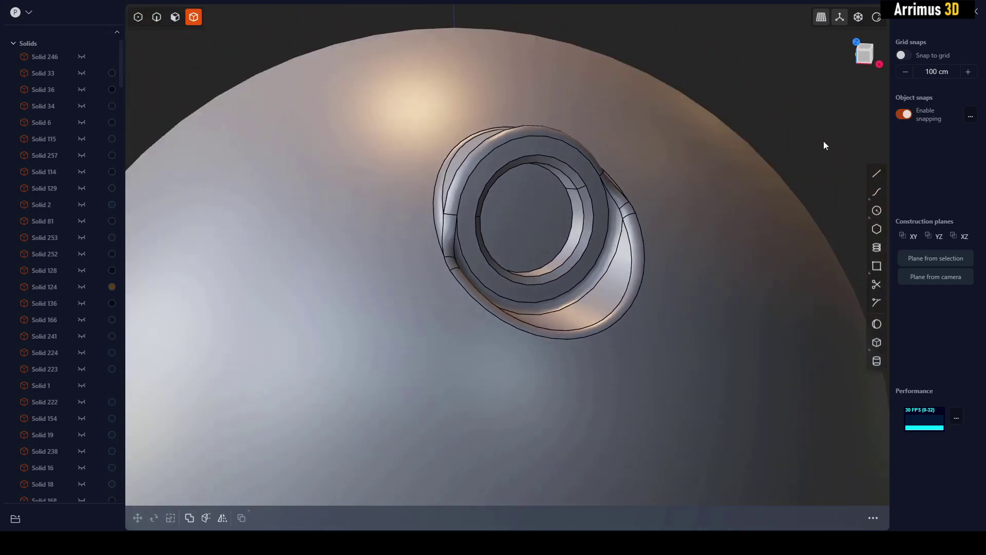